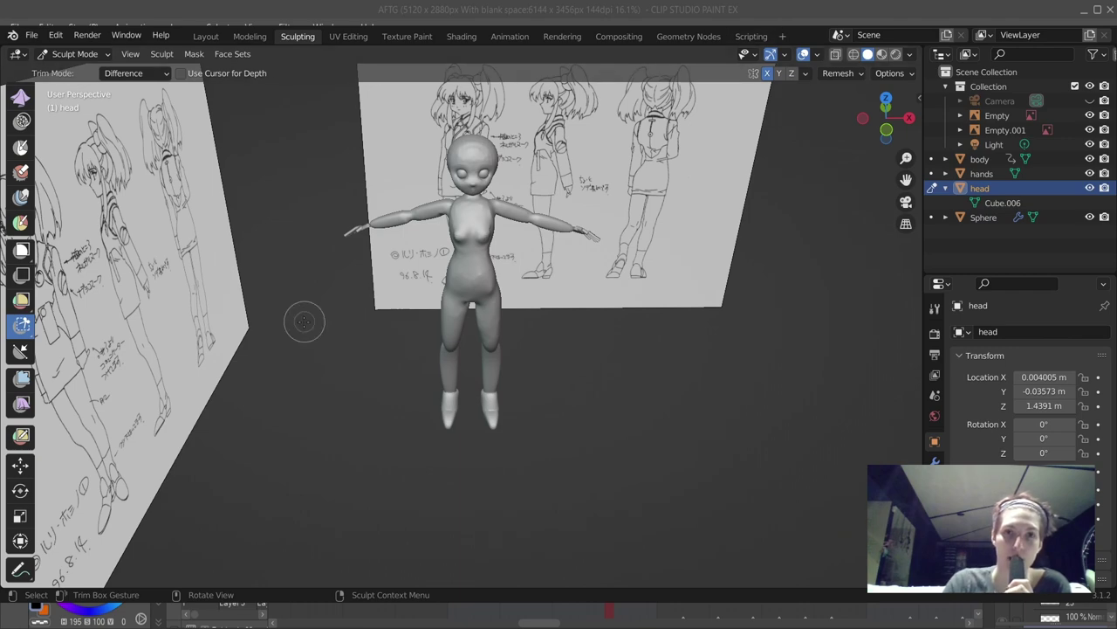
# Step: Examine the sculpted head, face and torso up close against the front reference sheet
pyautogui.moveTo(391, 314)
pyautogui.mouseDown()
pyautogui.moveTo(579, 160)
pyautogui.moveTo(669, 180)
pyautogui.moveTo(650, 166)
pyautogui.moveTo(563, 160)
pyautogui.moveTo(536, 181)
pyautogui.mouseUp()
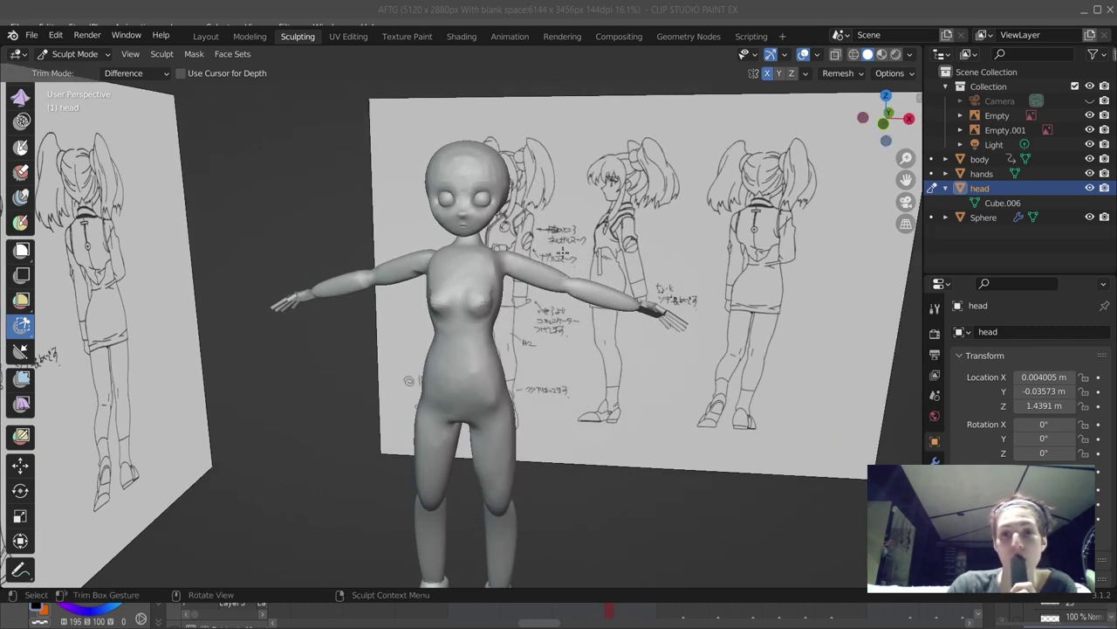
pyautogui.scroll(5, 559, 262)
pyautogui.moveTo(558, 262); pyautogui.dragTo(559, 212)
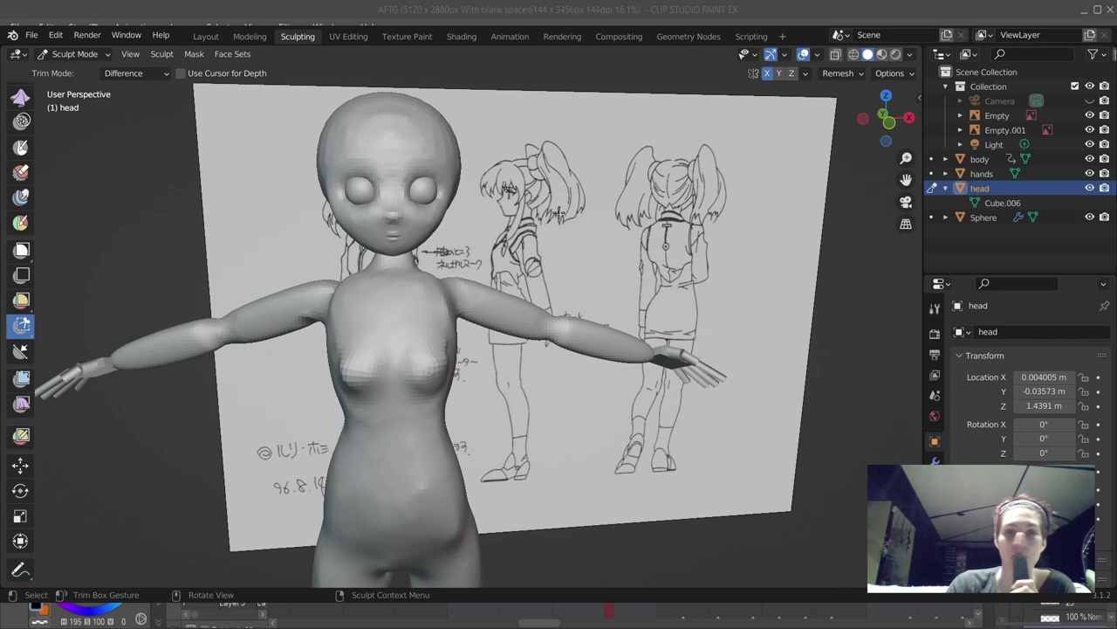
pyautogui.scroll(4, 484, 218)
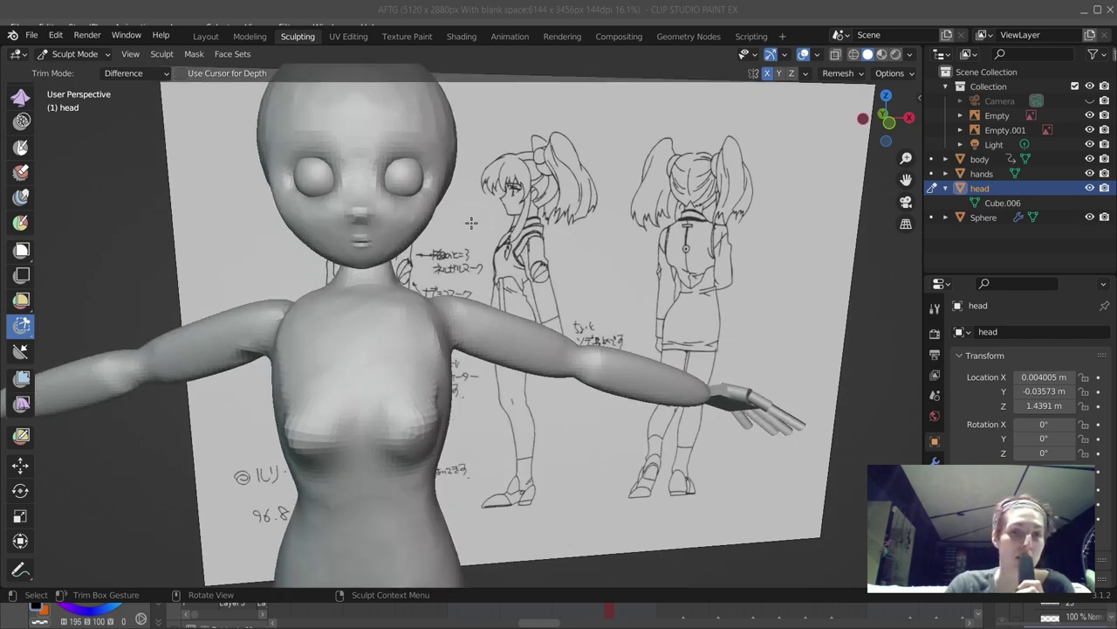
pyautogui.moveTo(483, 219); pyautogui.dragTo(526, 182)
pyautogui.scroll(2, 526, 181)
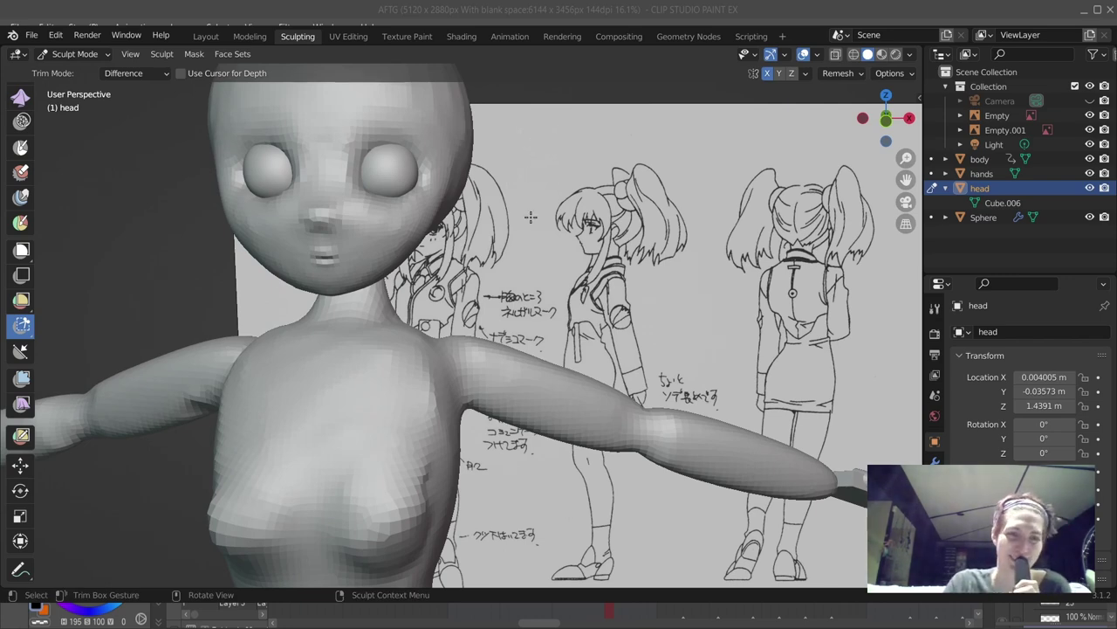
pyautogui.moveTo(526, 214); pyautogui.dragTo(572, 209)
pyautogui.scroll(-2, 515, 205)
pyautogui.scroll(-3, 500, 189)
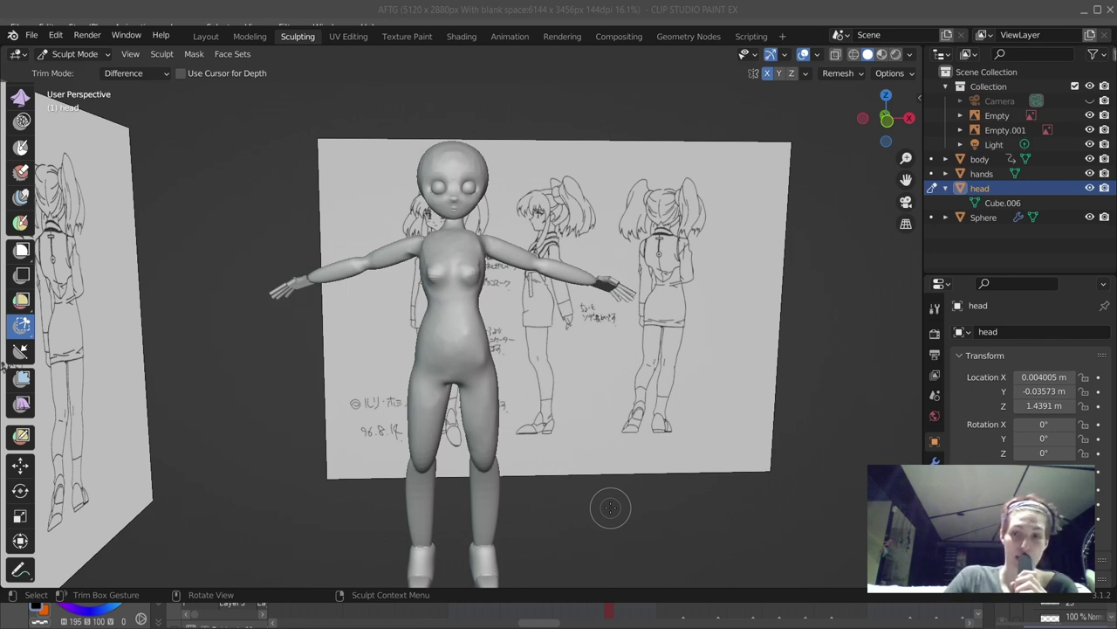
# Step: Compare the full figure with both reference sheets and examine the character drawings on the rear sheet up close
pyautogui.moveTo(644, 378); pyautogui.dragTo(511, 196)
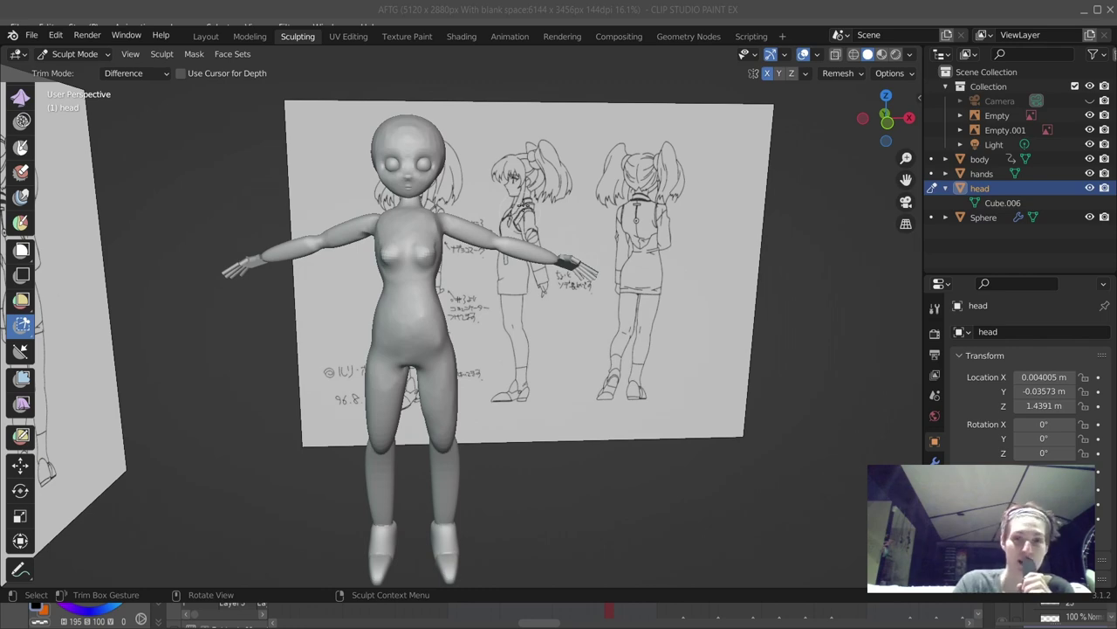
pyautogui.scroll(-3, 472, 185)
pyautogui.moveTo(471, 185); pyautogui.dragTo(521, 173)
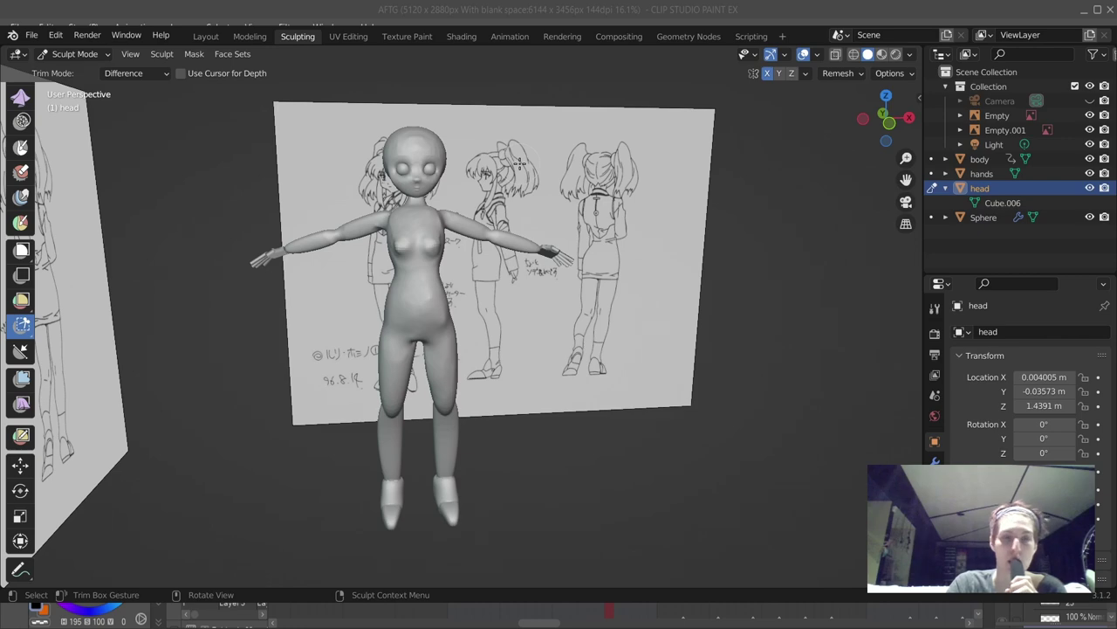
pyautogui.moveTo(508, 153); pyautogui.dragTo(568, 155)
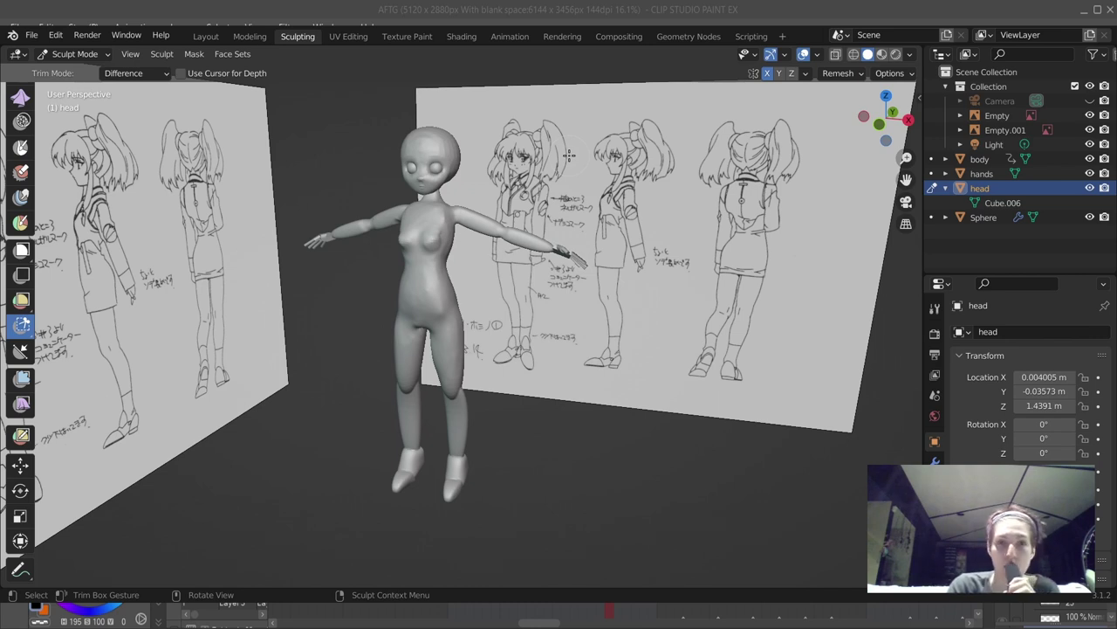
pyautogui.moveTo(569, 154); pyautogui.dragTo(646, 158)
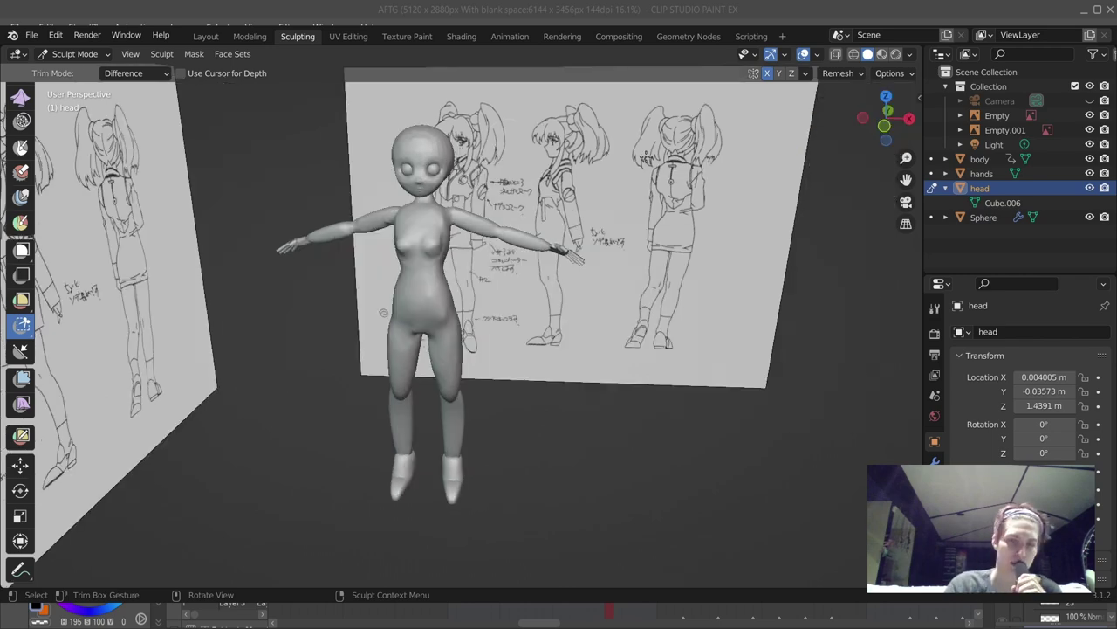
pyautogui.moveTo(695, 291)
pyautogui.mouseDown()
pyautogui.moveTo(659, 281)
pyautogui.moveTo(664, 250)
pyautogui.mouseUp()
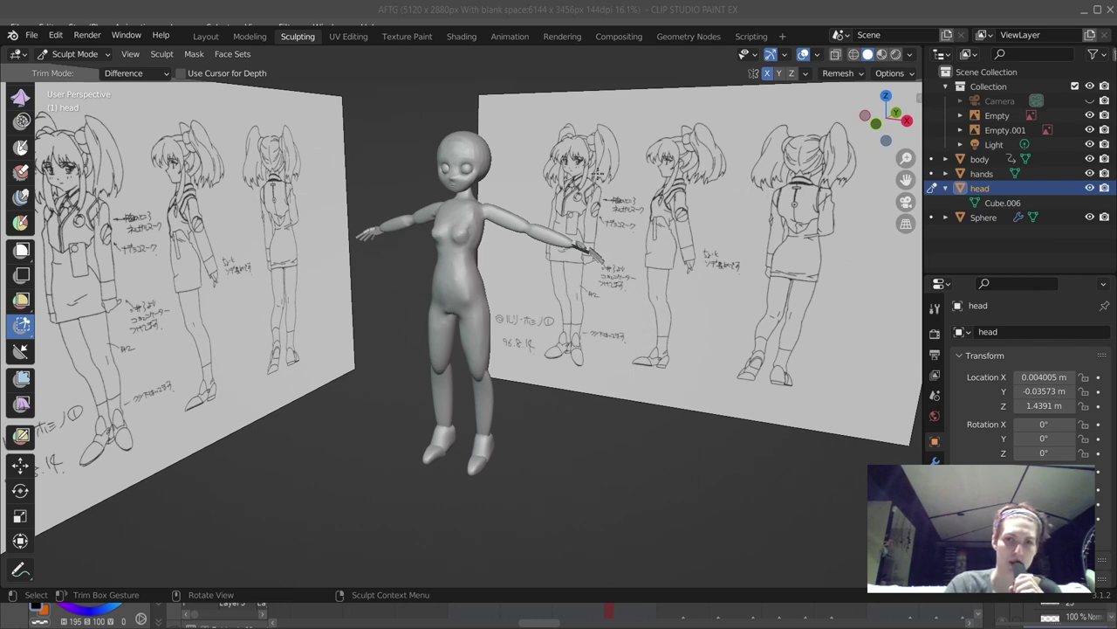
pyautogui.scroll(2, 567, 188)
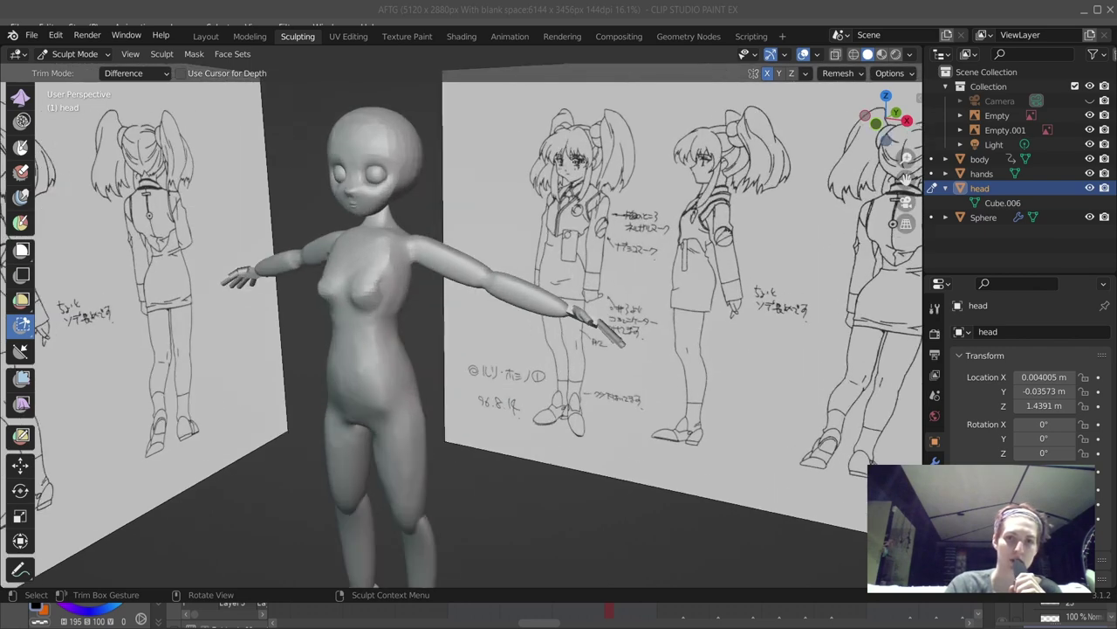
pyautogui.moveTo(567, 188); pyautogui.dragTo(533, 187)
pyautogui.scroll(4, 533, 187)
pyautogui.scroll(5, 456, 175)
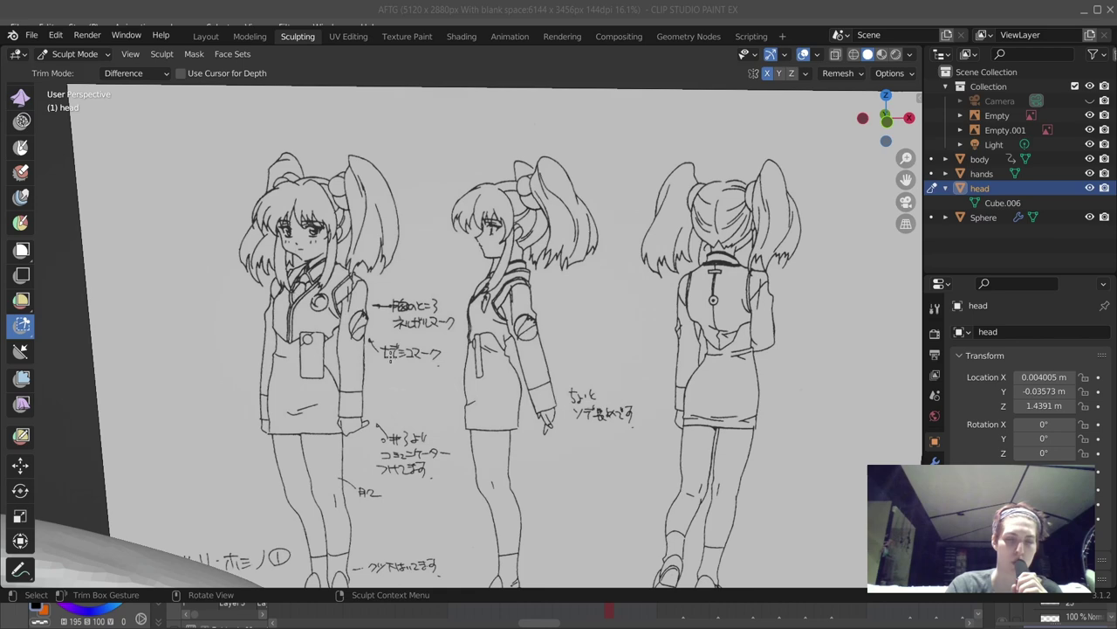
pyautogui.scroll(-8, 495, 434)
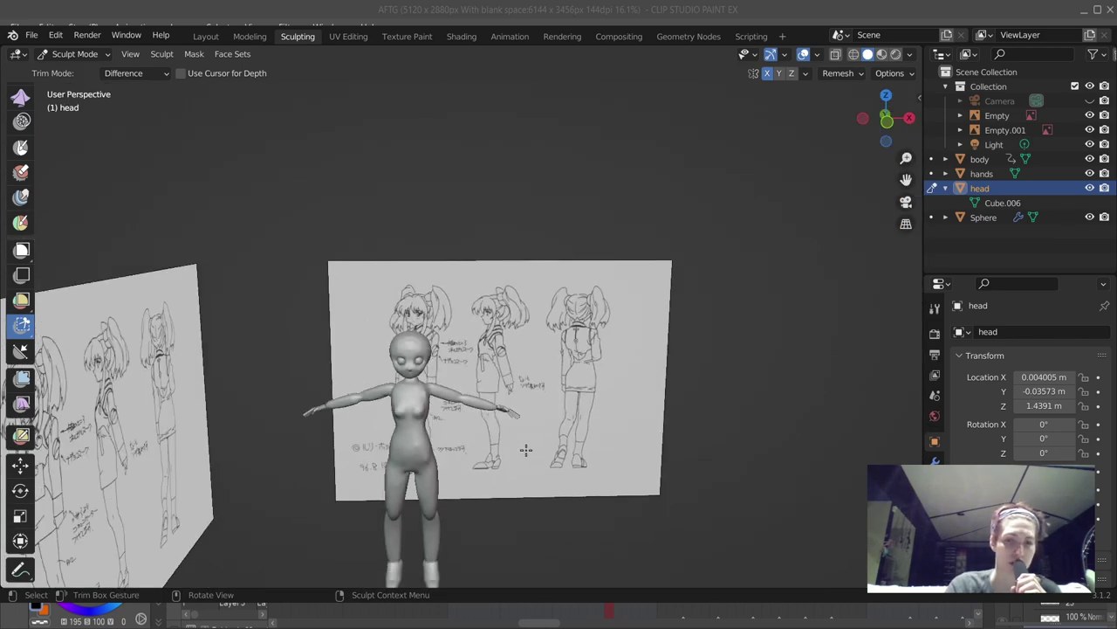
# Step: Examine the figure's proportions from the side and the front beside the reference drawings
pyautogui.moveTo(526, 450)
pyautogui.mouseDown()
pyautogui.moveTo(386, 446)
pyautogui.moveTo(405, 452)
pyautogui.mouseUp()
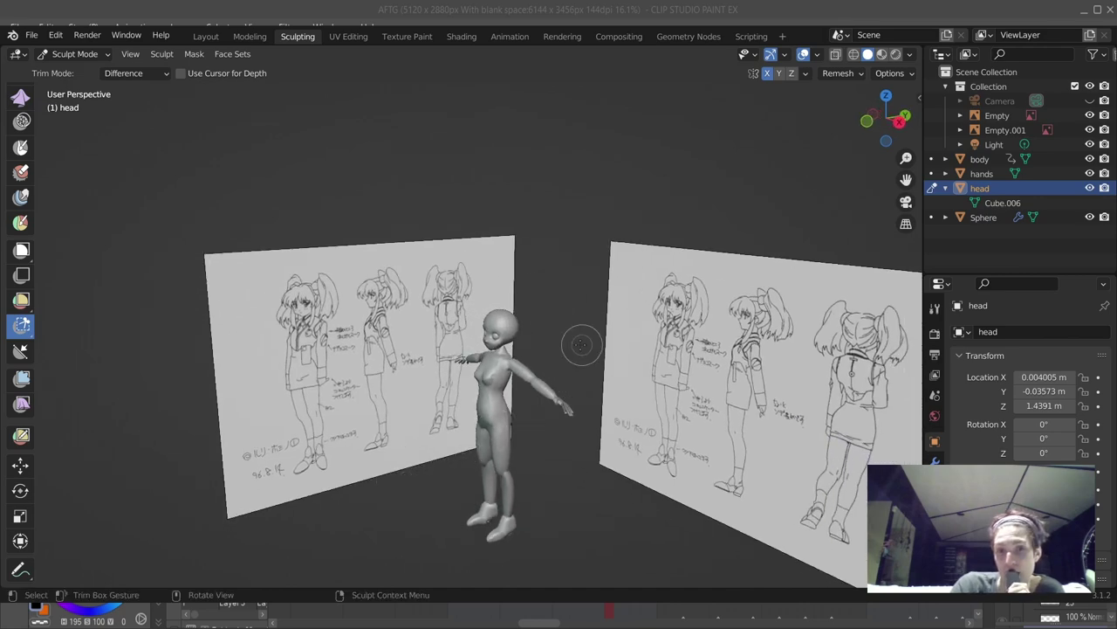
pyautogui.moveTo(541, 346)
pyautogui.mouseDown()
pyautogui.moveTo(638, 332)
pyautogui.moveTo(350, 454)
pyautogui.mouseUp()
pyautogui.scroll(6, 349, 454)
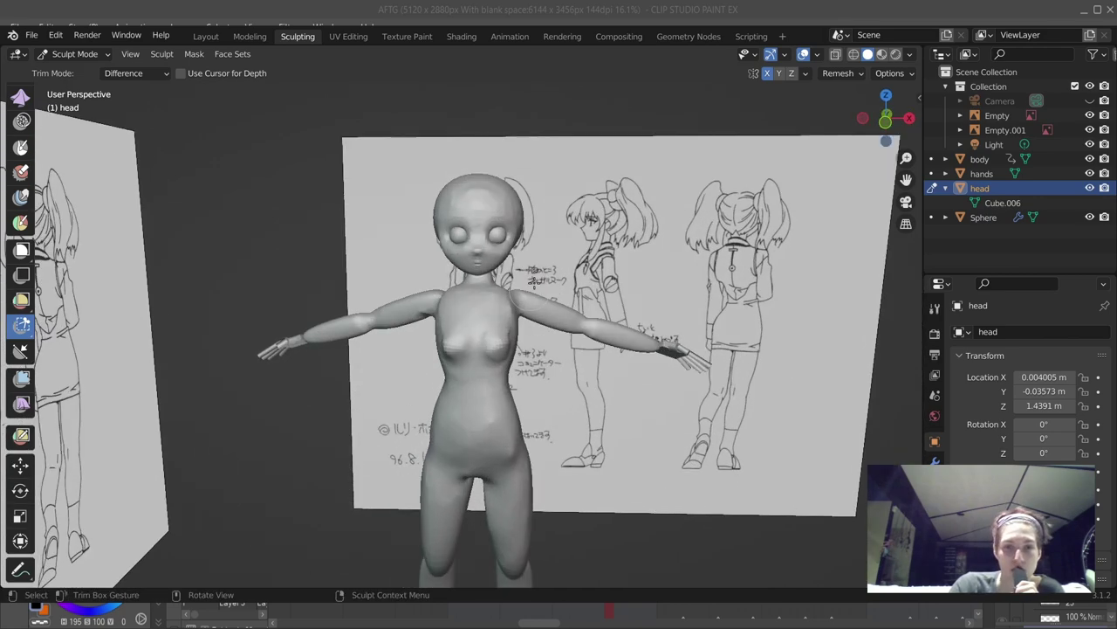
pyautogui.moveTo(510, 209); pyautogui.dragTo(399, 324)
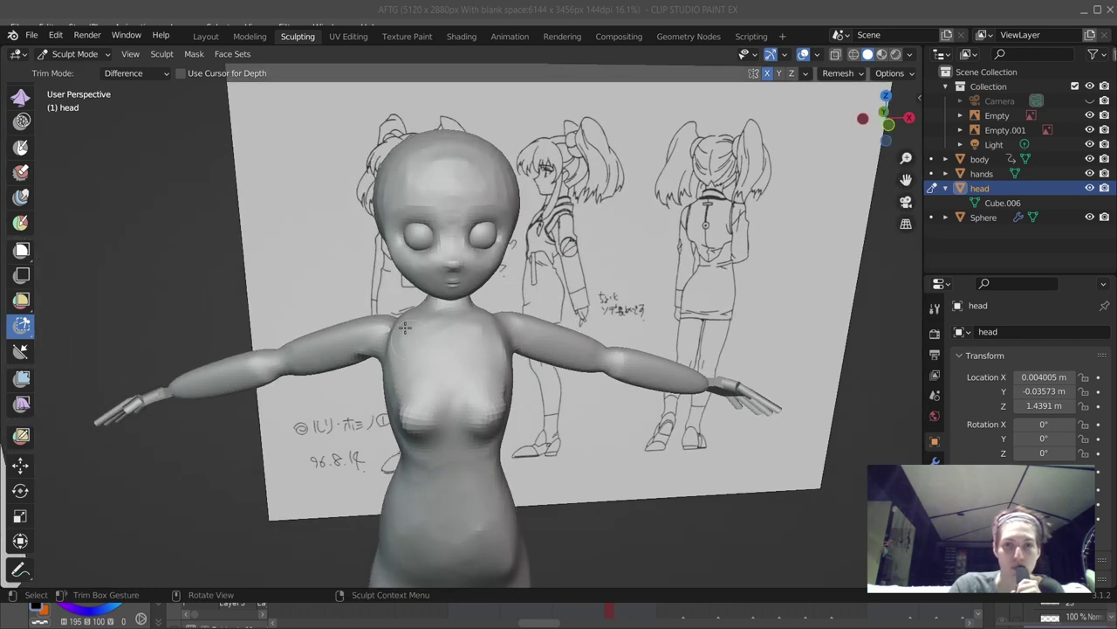
pyautogui.moveTo(481, 381)
pyautogui.mouseDown()
pyautogui.moveTo(523, 410)
pyautogui.moveTo(563, 380)
pyautogui.moveTo(618, 405)
pyautogui.moveTo(582, 437)
pyautogui.moveTo(590, 398)
pyautogui.moveTo(421, 287)
pyautogui.mouseUp()
pyautogui.scroll(-3, 590, 397)
pyautogui.scroll(-2, 590, 398)
pyautogui.scroll(3, 420, 286)
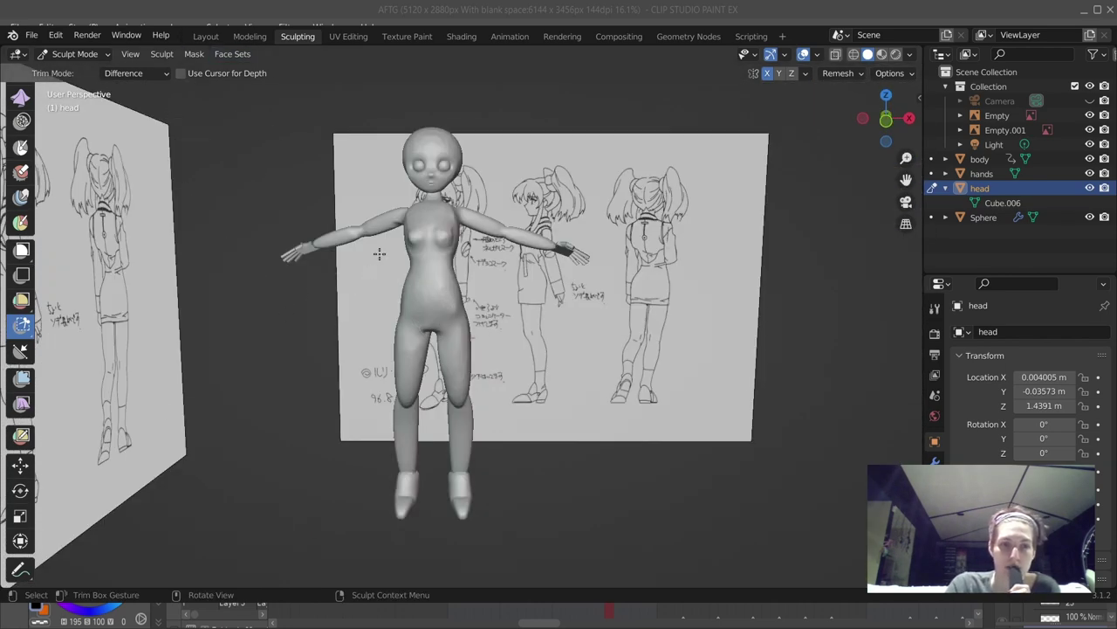
pyautogui.moveTo(461, 293); pyautogui.dragTo(425, 199)
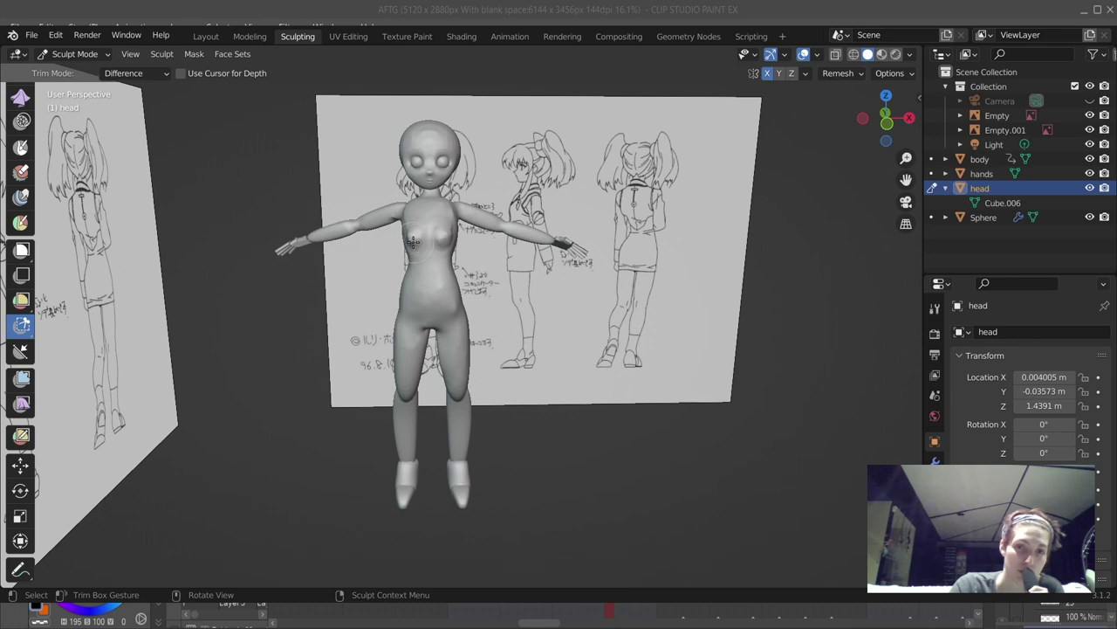
pyautogui.moveTo(414, 242); pyautogui.dragTo(423, 206)
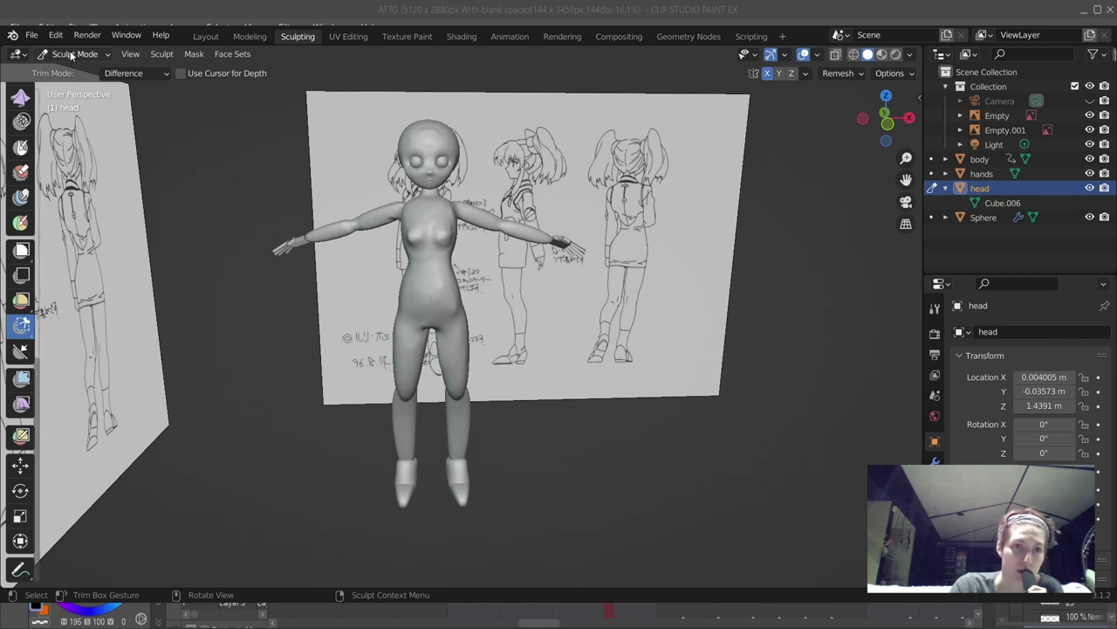
pyautogui.click(17, 54)
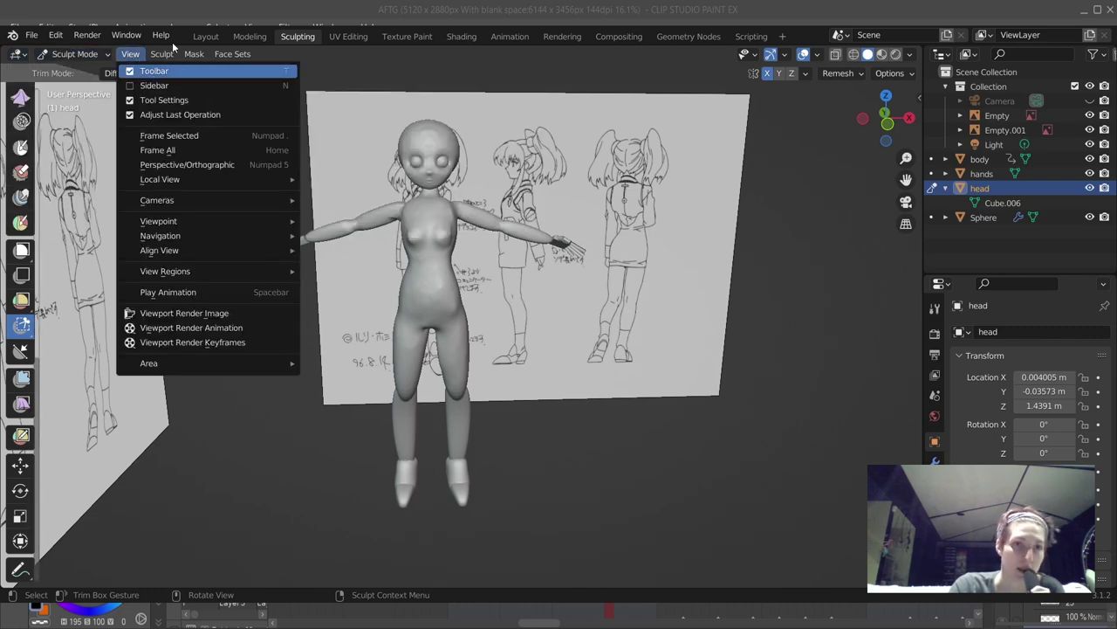
pyautogui.click(168, 56)
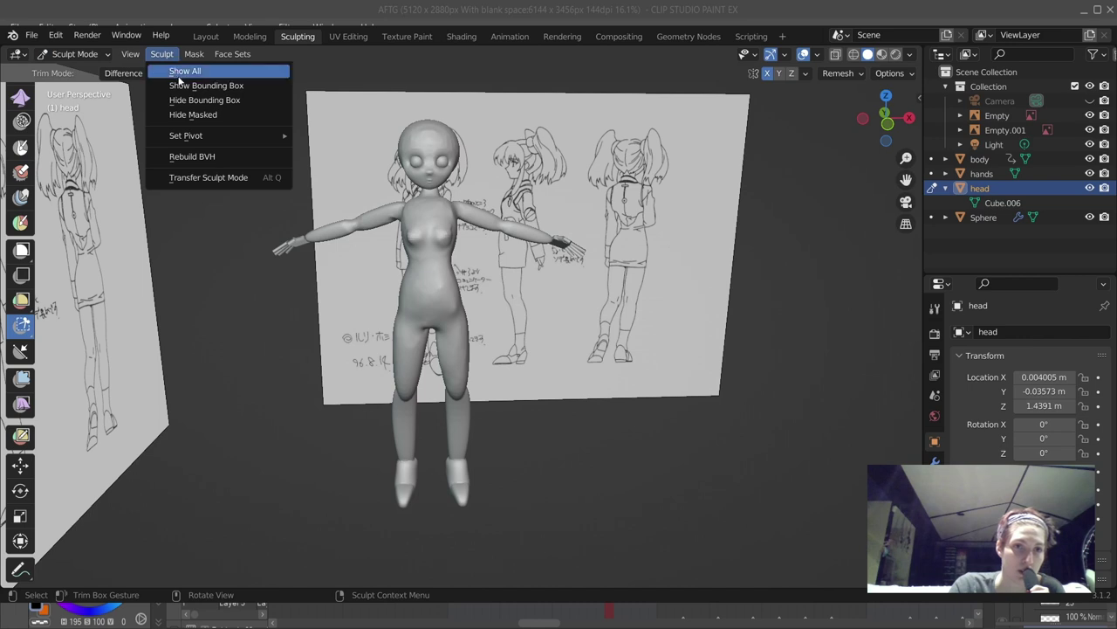
pyautogui.moveTo(188, 140)
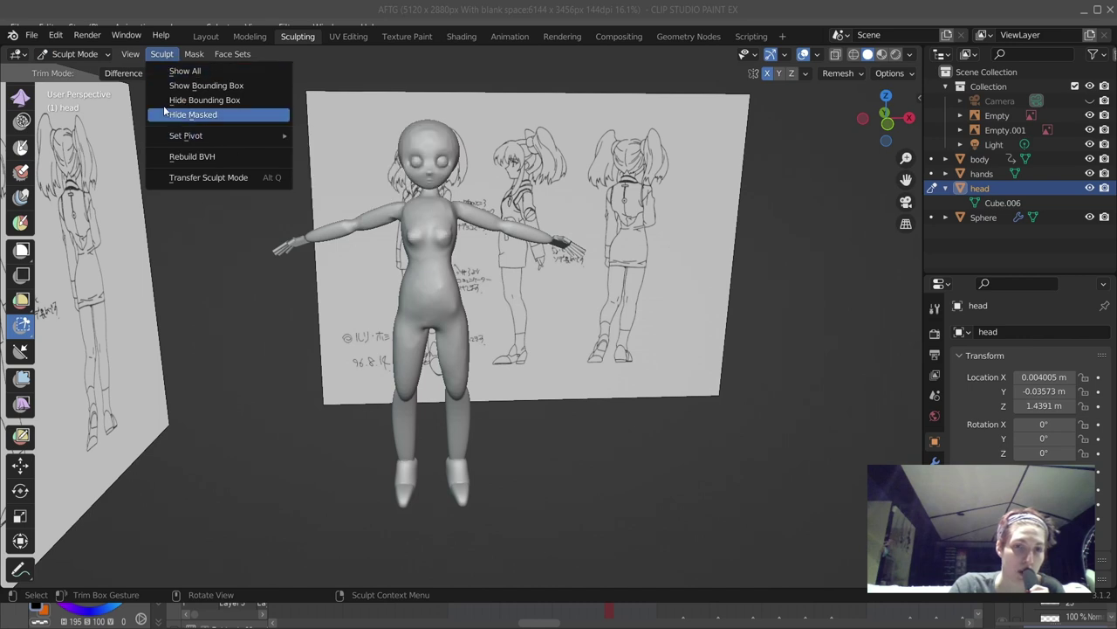
pyautogui.click(242, 165)
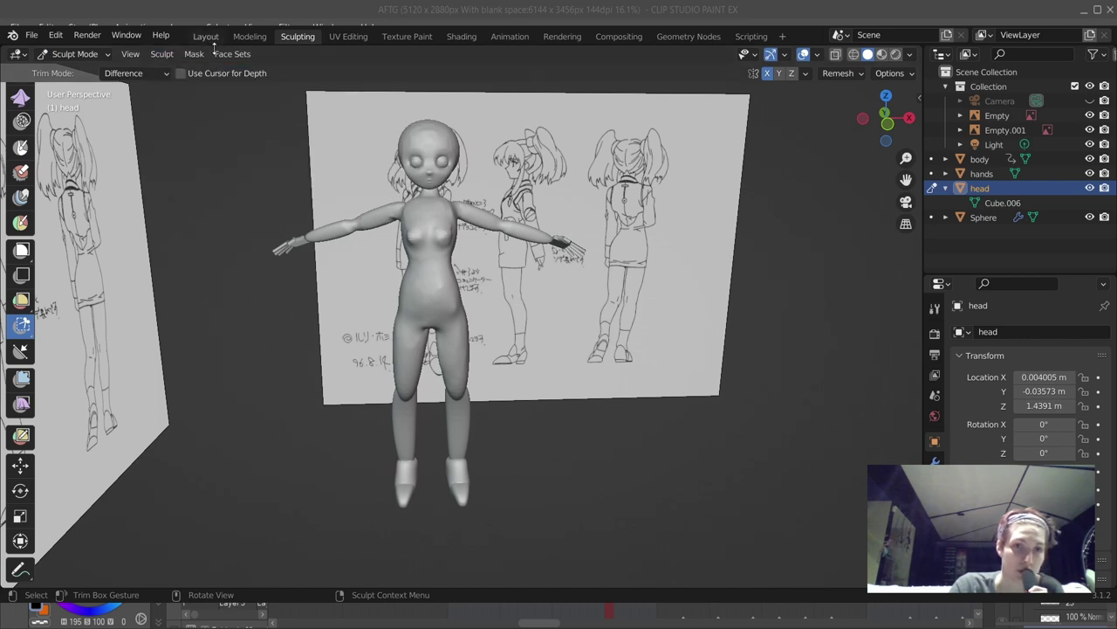
# Step: Switch to the Modeling workspace and view the head mesh in solid and wireframe shading
pyautogui.click(250, 37)
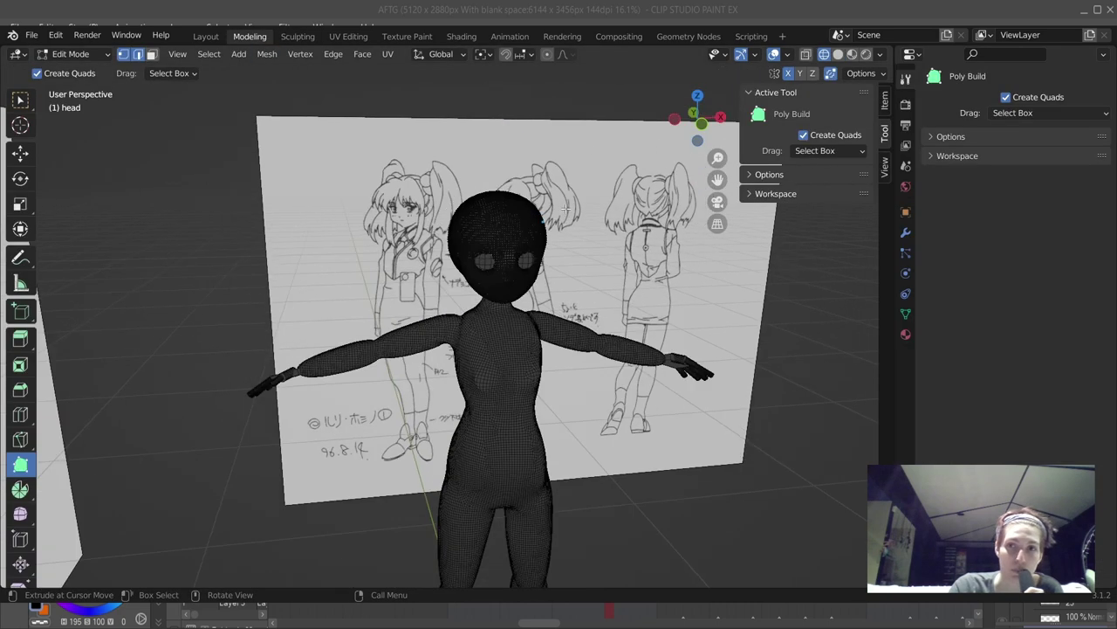
pyautogui.scroll(-4, 556, 234)
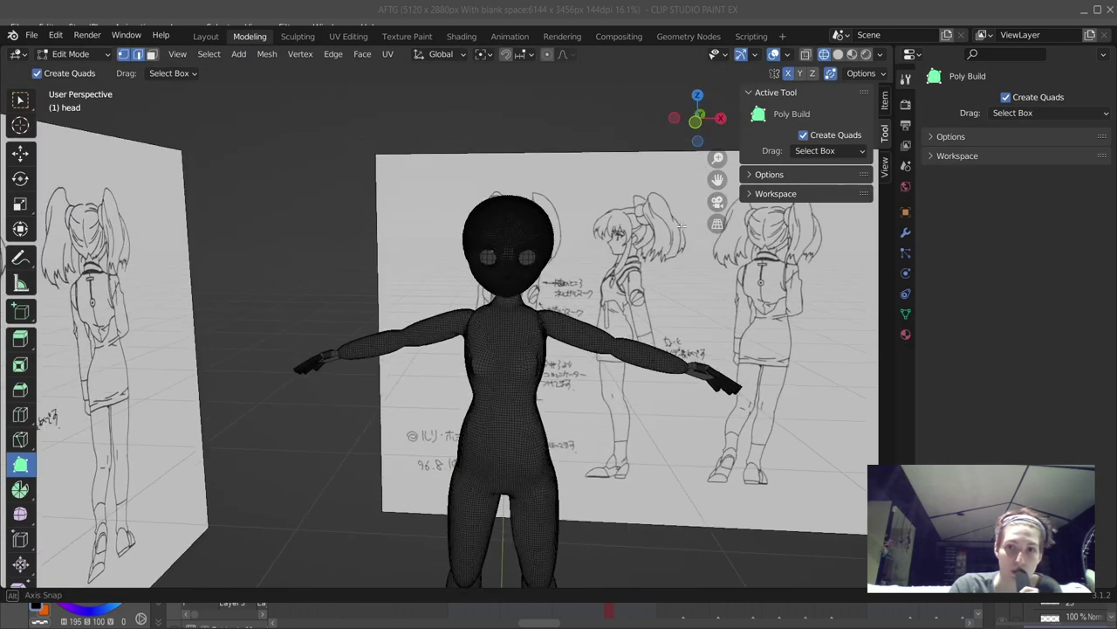
pyautogui.click(838, 55)
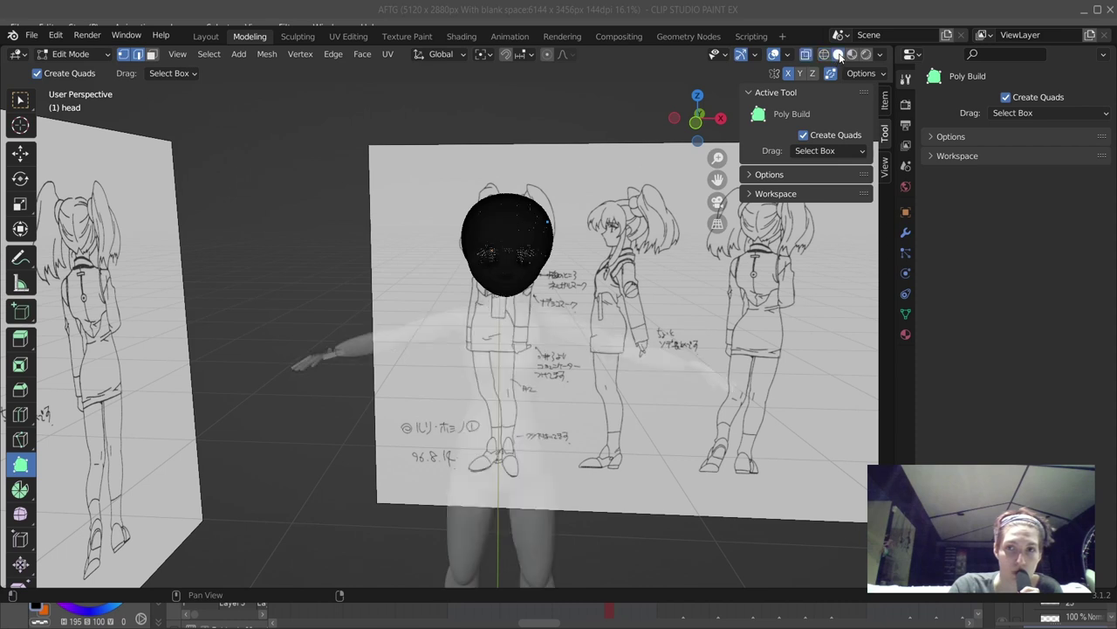
pyautogui.click(824, 54)
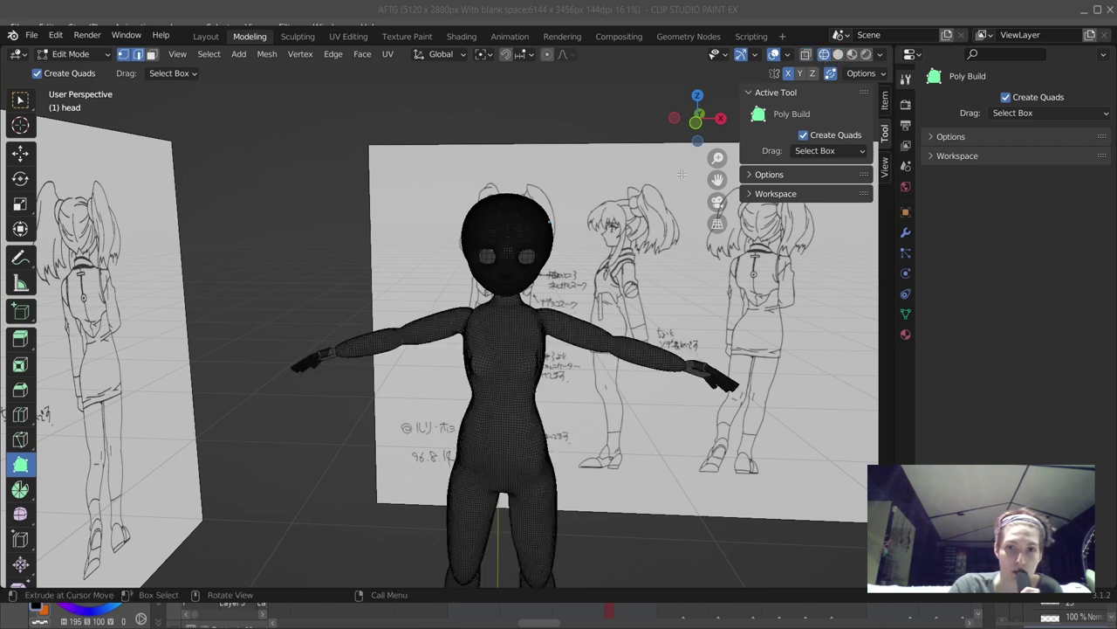
# Step: Activate the Cursor tool and examine the wireframe topology of the head, torso and arms
pyautogui.click(20, 124)
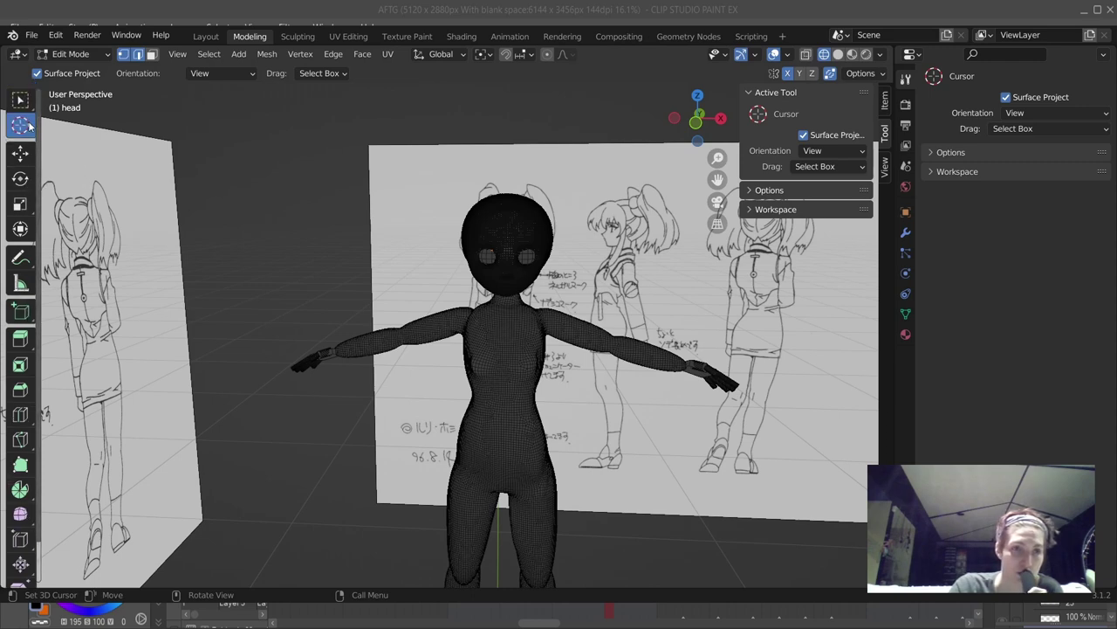
pyautogui.moveTo(288, 305)
pyautogui.mouseDown()
pyautogui.moveTo(515, 398)
pyautogui.moveTo(496, 462)
pyautogui.moveTo(504, 491)
pyautogui.moveTo(496, 229)
pyautogui.moveTo(515, 262)
pyautogui.mouseUp()
pyautogui.scroll(2, 524, 279)
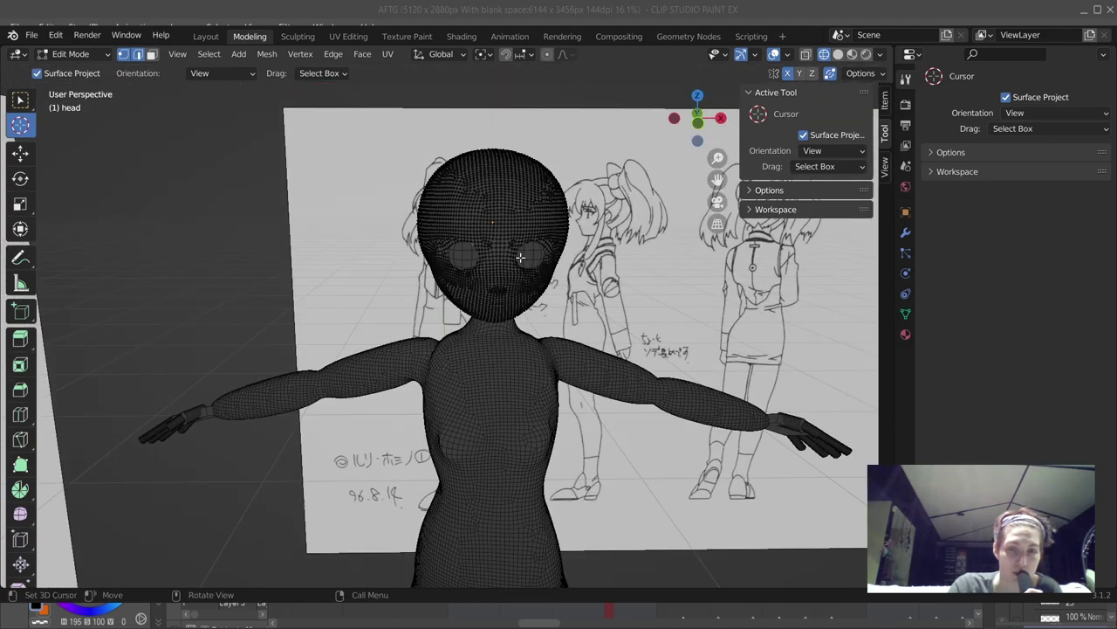
pyautogui.scroll(-2, 541, 297)
pyautogui.scroll(4, 563, 320)
pyautogui.scroll(-2, 563, 320)
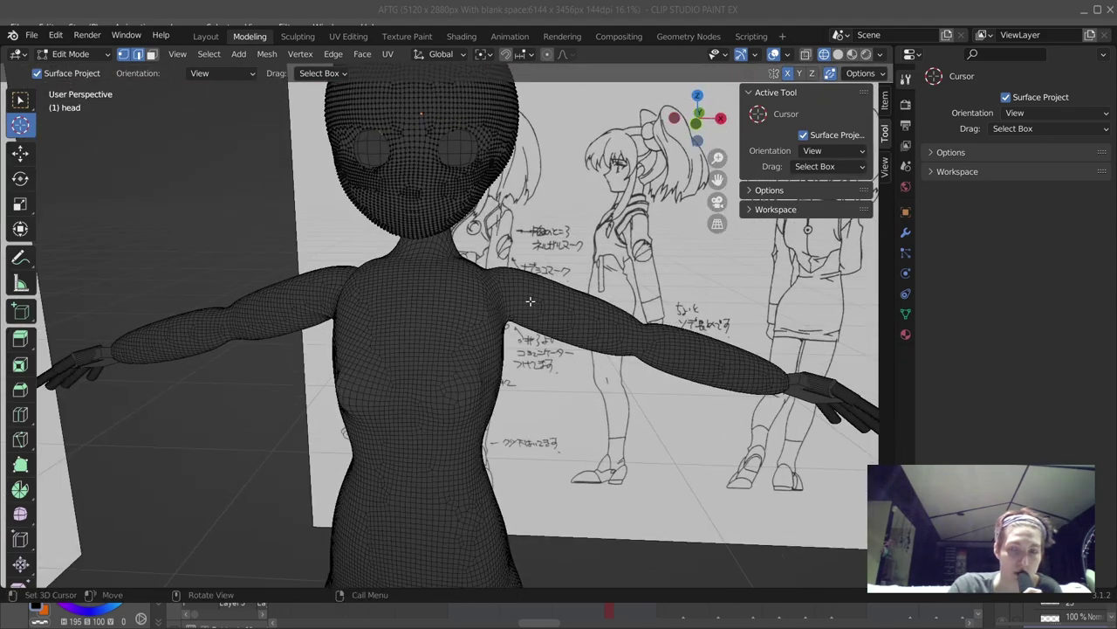
pyautogui.scroll(-5, 524, 300)
# Step: Switch to the Layout workspace and examine the whole figure in front of the reference sheets
pyautogui.moveTo(524, 375)
pyautogui.mouseDown()
pyautogui.moveTo(552, 403)
pyautogui.moveTo(533, 408)
pyautogui.mouseUp()
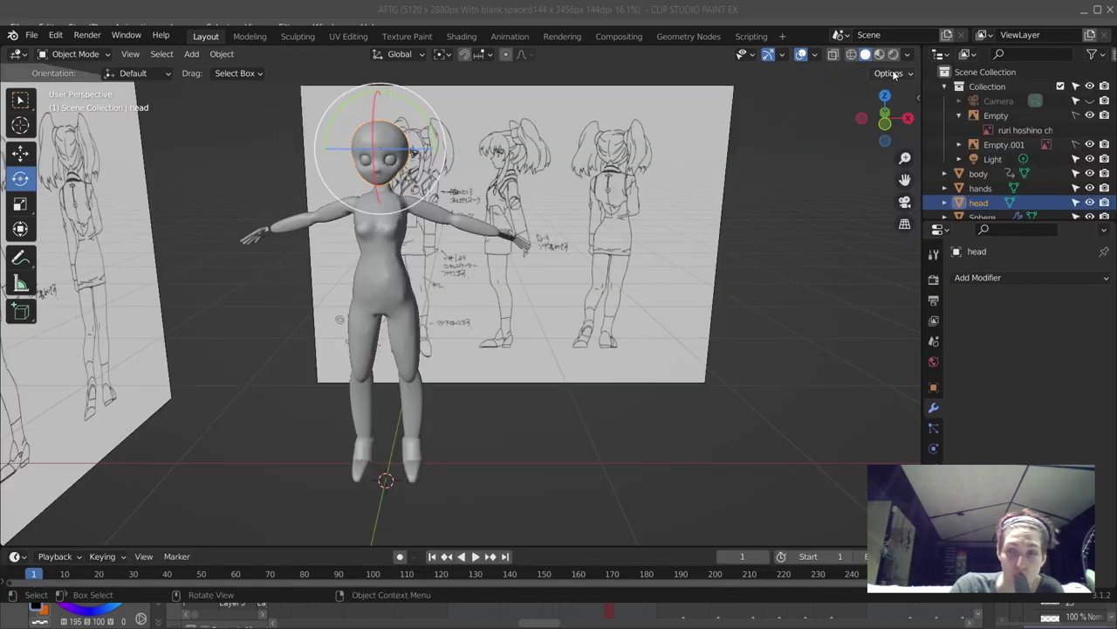
pyautogui.scroll(3, 326, 165)
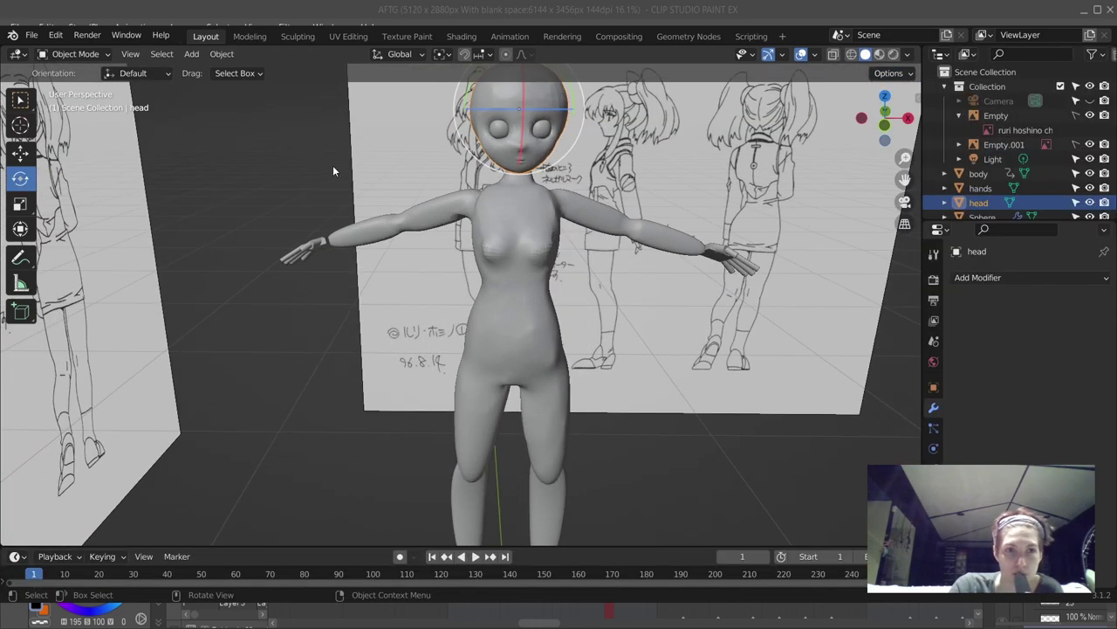
pyautogui.scroll(-5, 332, 170)
pyautogui.scroll(4, 502, 200)
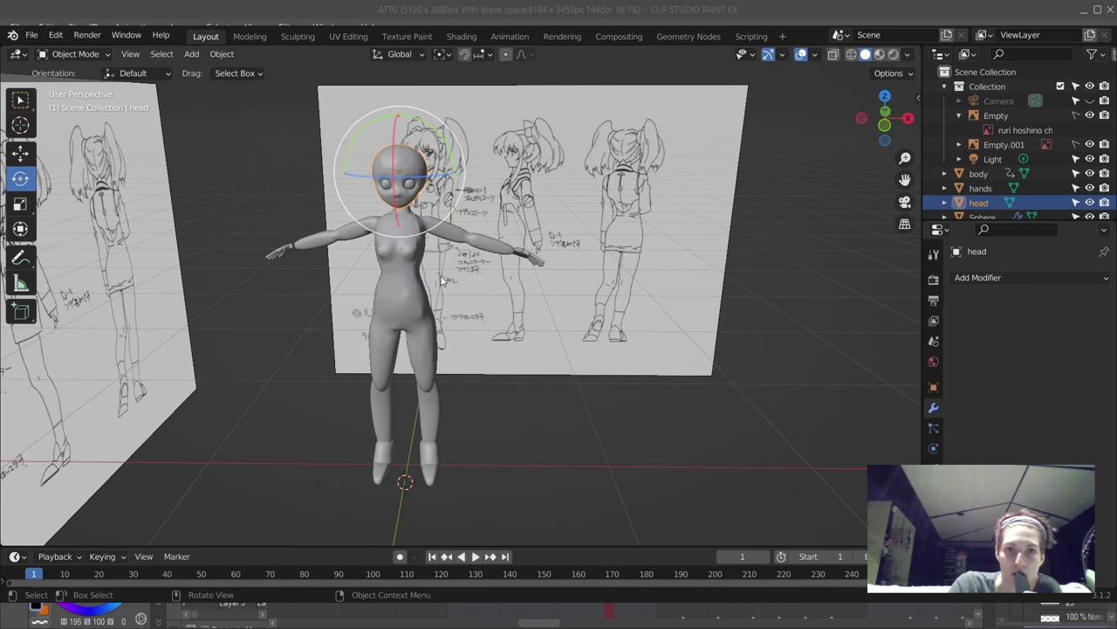
pyautogui.moveTo(419, 174); pyautogui.dragTo(414, 194)
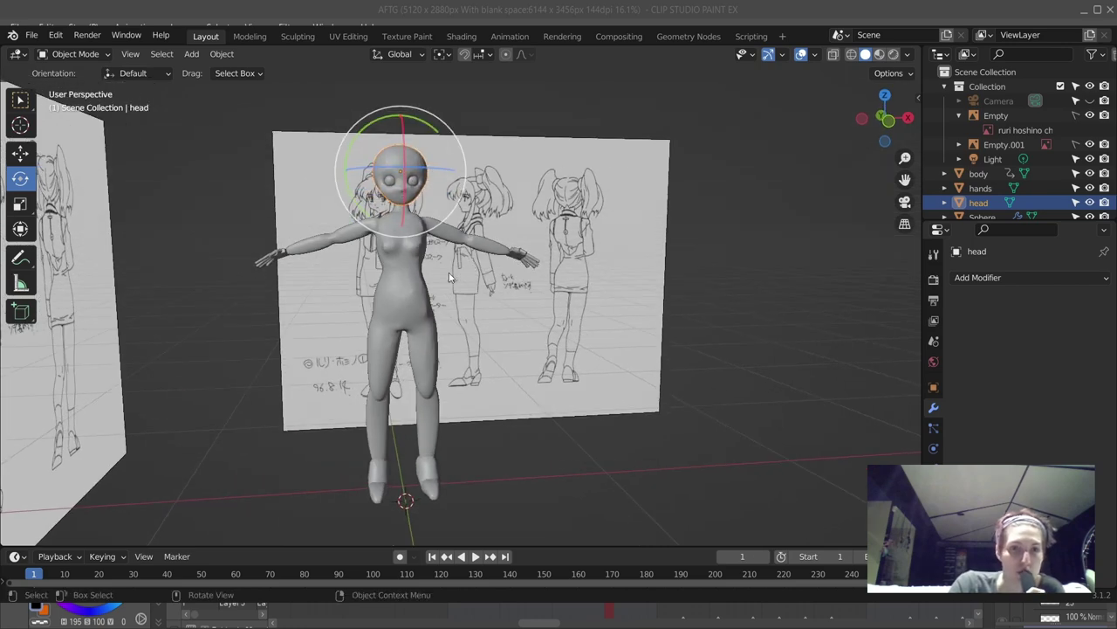
pyautogui.moveTo(451, 279); pyautogui.dragTo(453, 292)
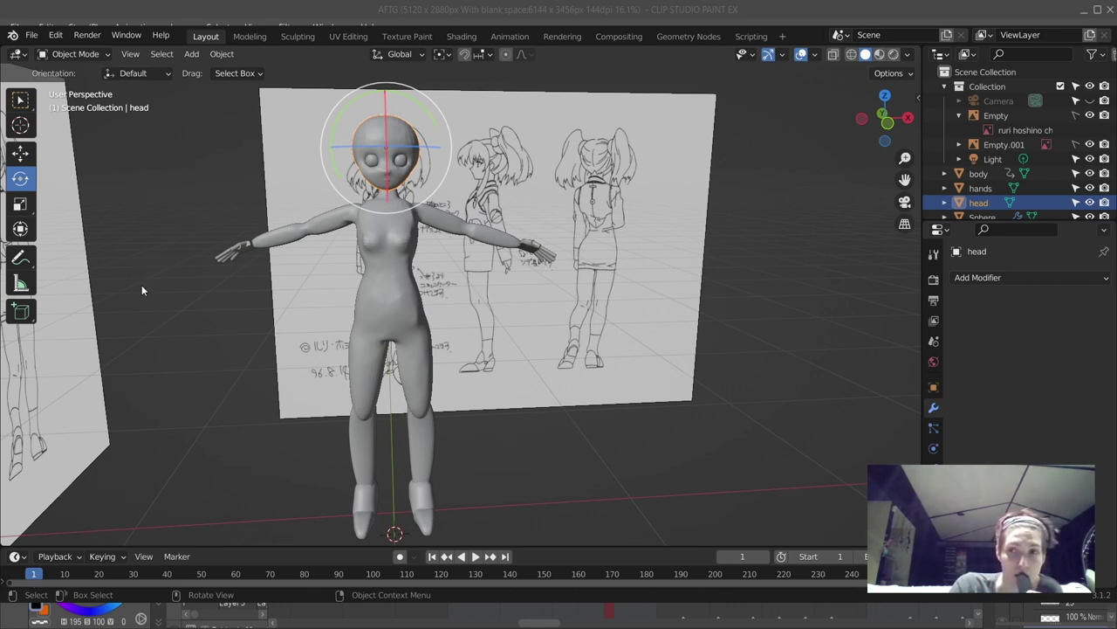
# Step: Examine the base mesh's face, torso and limbs from several angles and distances against the reference sheets
pyautogui.moveTo(514, 340); pyautogui.dragTo(488, 170)
pyautogui.moveTo(610, 278); pyautogui.dragTo(552, 248)
pyautogui.moveTo(464, 266)
pyautogui.mouseDown()
pyautogui.moveTo(580, 268)
pyautogui.moveTo(572, 293)
pyautogui.moveTo(664, 288)
pyautogui.moveTo(667, 256)
pyautogui.moveTo(792, 174)
pyautogui.mouseUp()
pyautogui.scroll(-5, 667, 255)
pyautogui.scroll(6, 792, 174)
pyautogui.scroll(4, 603, 174)
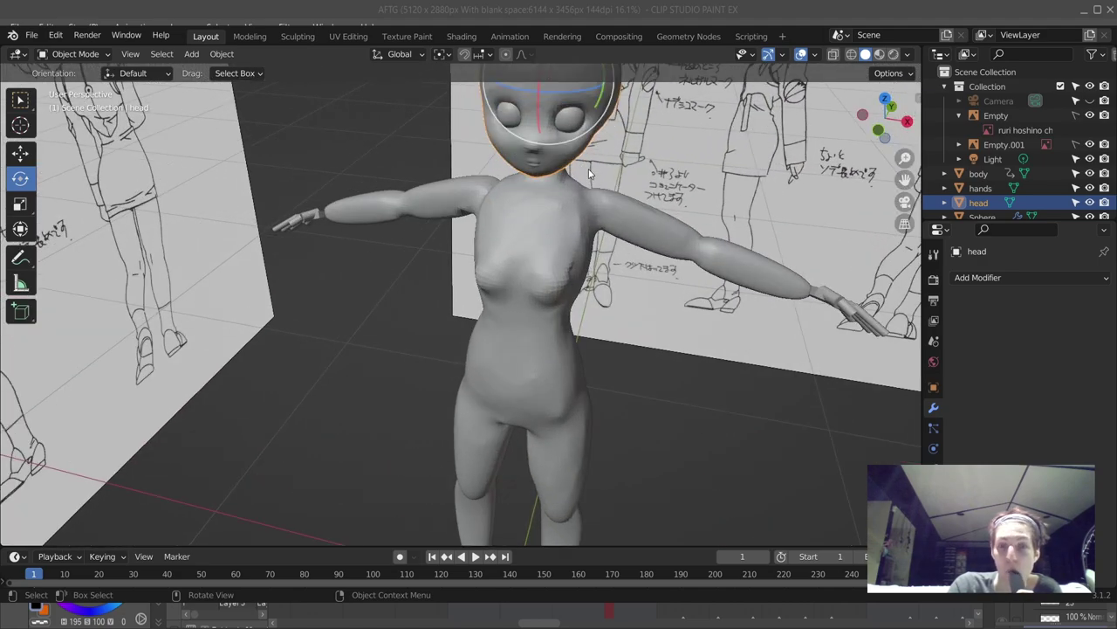
pyautogui.moveTo(488, 187)
pyautogui.mouseDown()
pyautogui.moveTo(638, 213)
pyautogui.moveTo(577, 180)
pyautogui.moveTo(569, 199)
pyautogui.moveTo(638, 253)
pyautogui.moveTo(650, 257)
pyautogui.moveTo(649, 248)
pyautogui.mouseUp()
pyautogui.scroll(-4, 568, 199)
pyautogui.scroll(2, 651, 272)
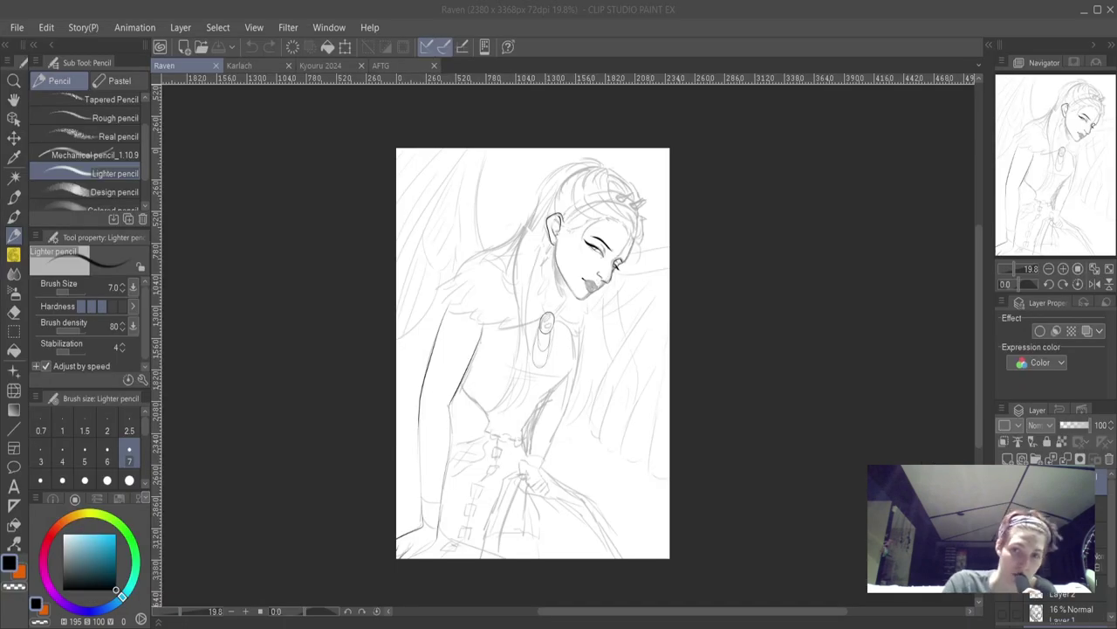
# Step: Switch to the Raven sketch in Clip Studio Paint and look at the winged 3D model in the materials library
pyautogui.click(519, 262)
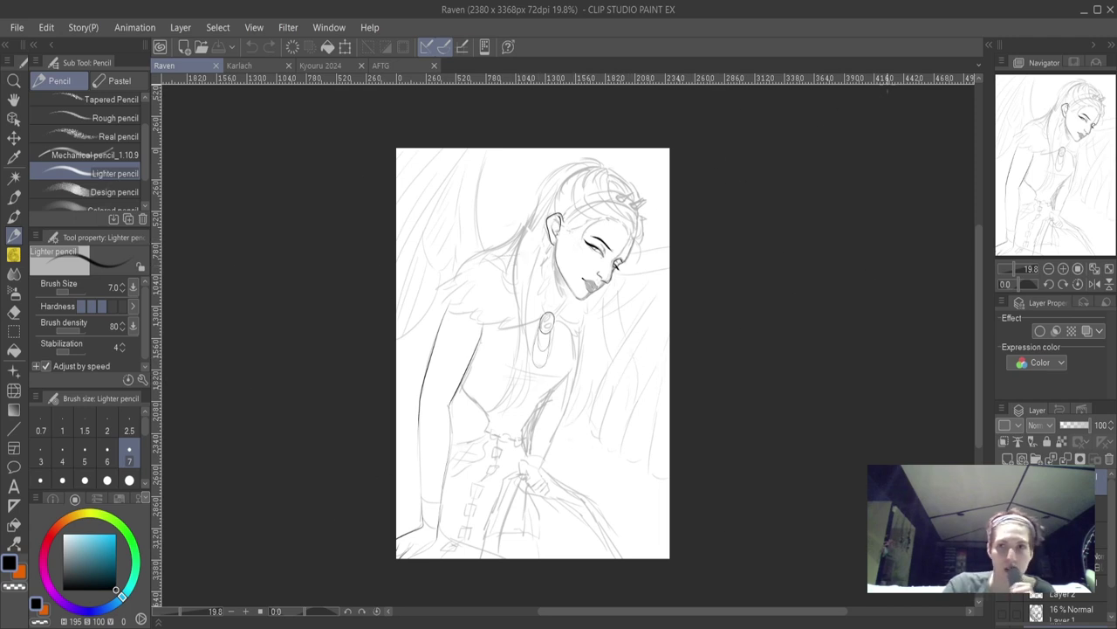
pyautogui.click(987, 42)
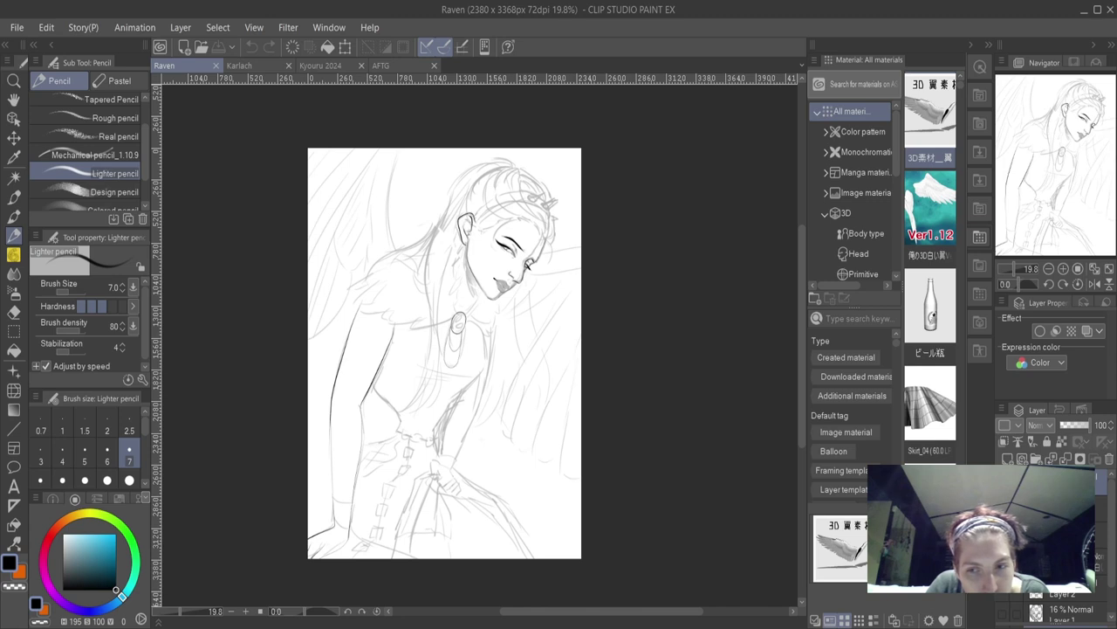
pyautogui.click(930, 209)
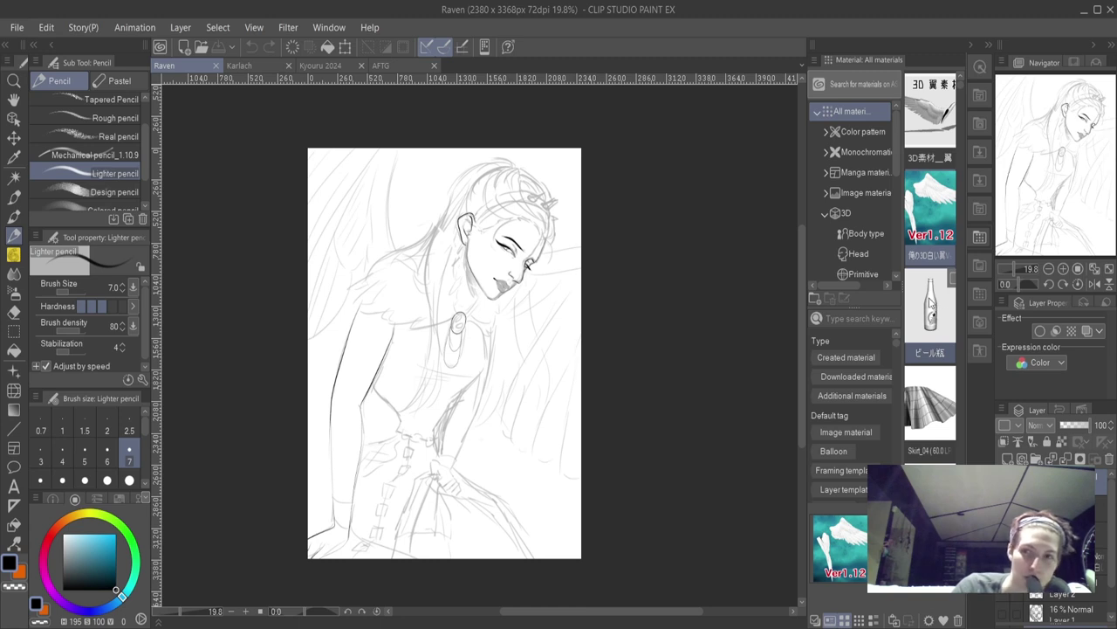
pyautogui.click(988, 45)
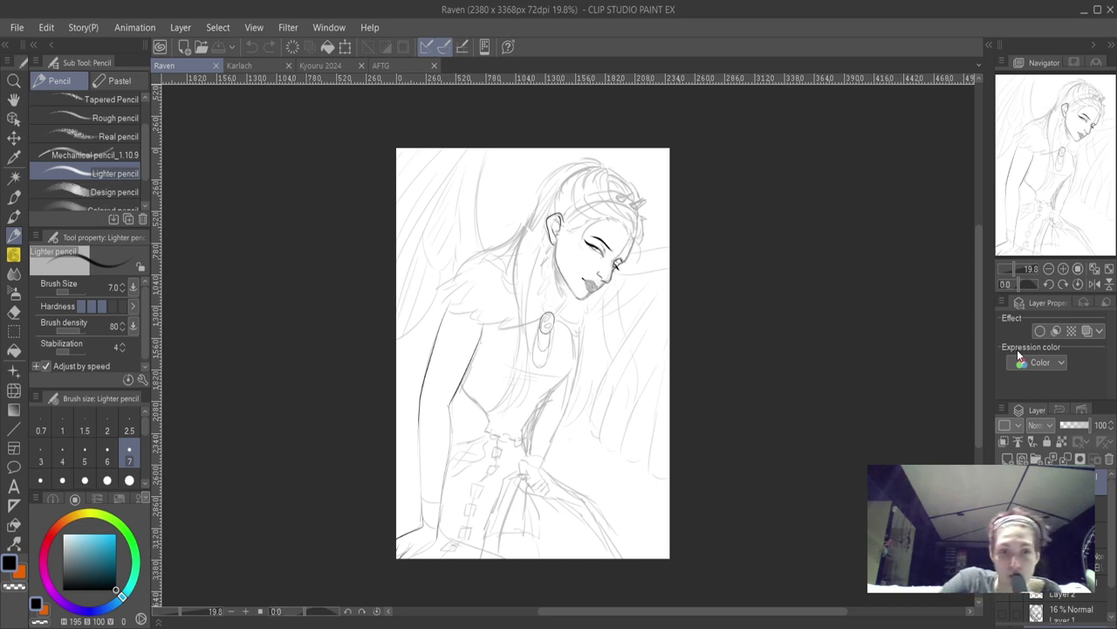
# Step: View the Karlach sketch, and examine the two figures' faces and poses in the Kyouru 2024 sketch
pyautogui.click(248, 67)
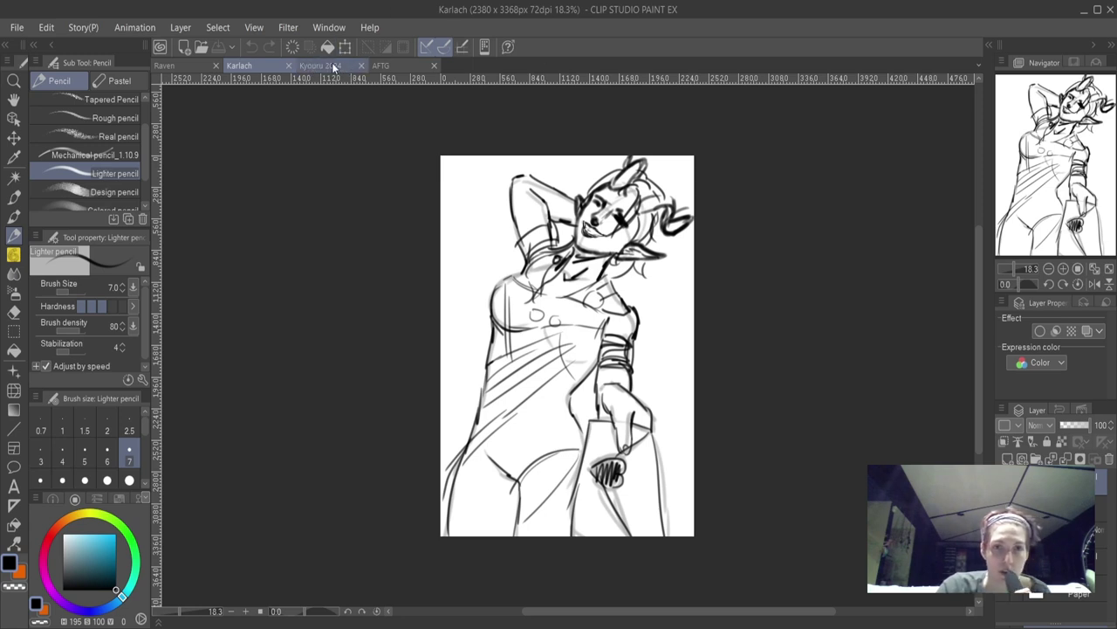
pyautogui.click(323, 65)
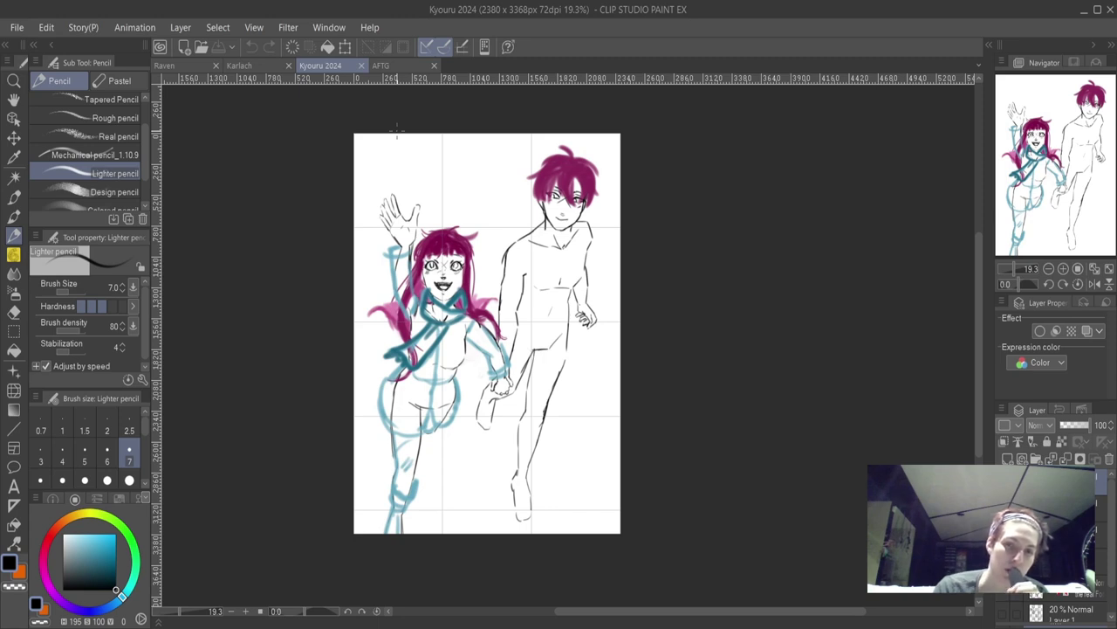
pyautogui.scroll(5, 551, 174)
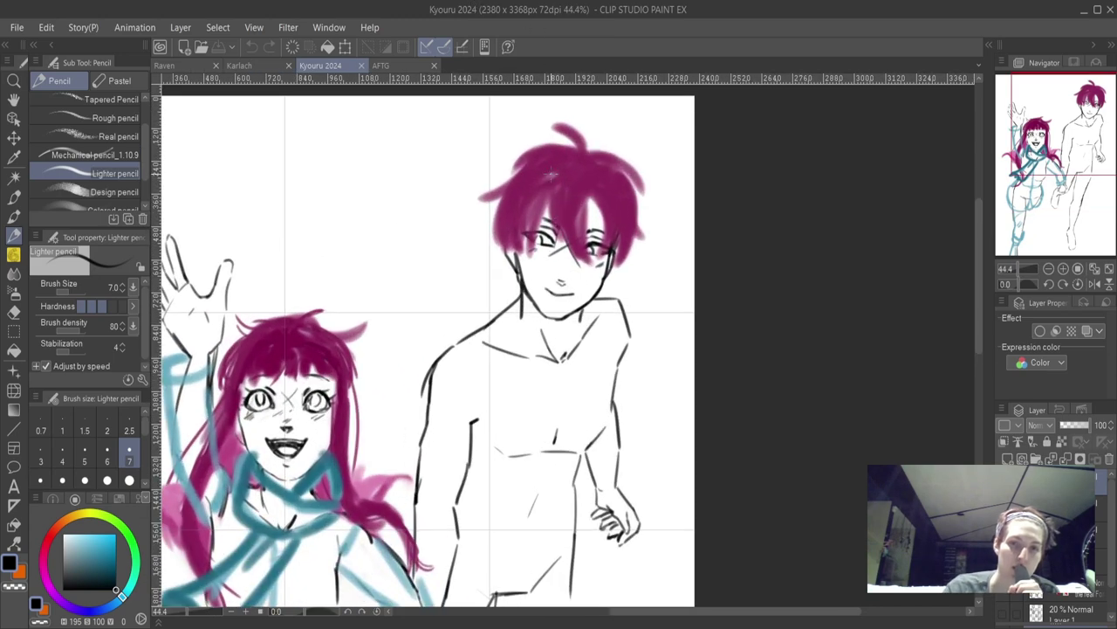
pyautogui.scroll(2, 334, 354)
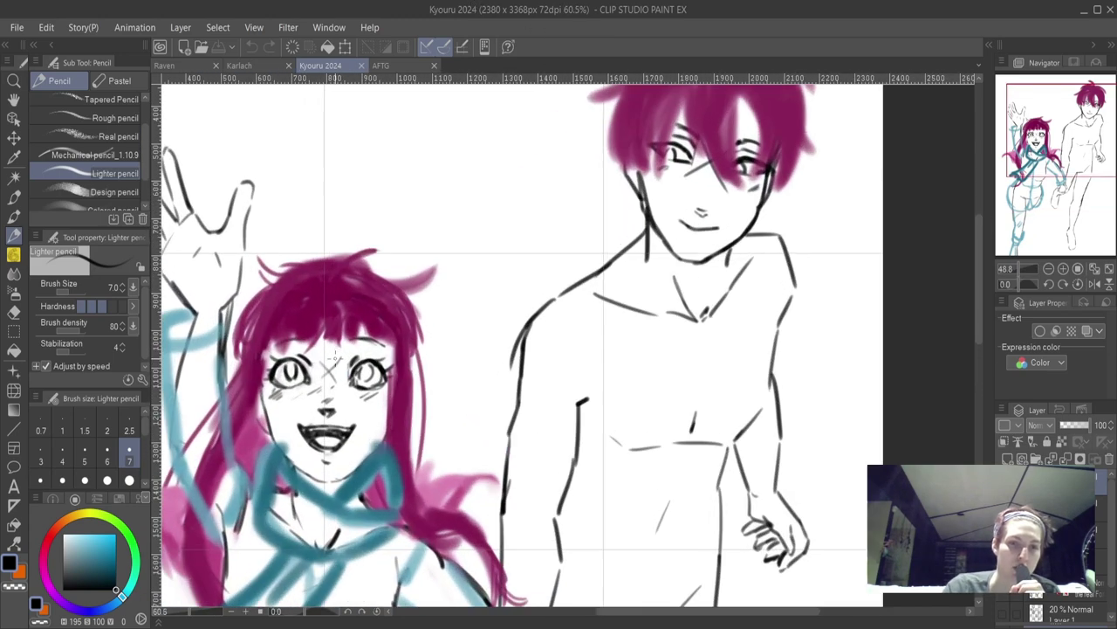
pyautogui.scroll(1, 334, 353)
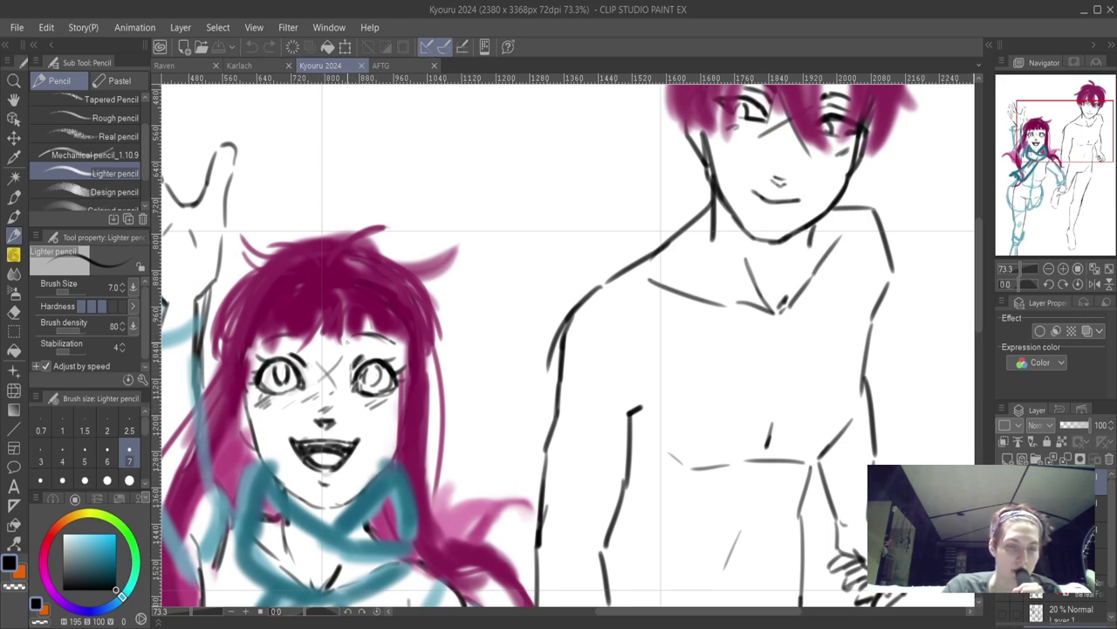
pyautogui.scroll(-8, 347, 343)
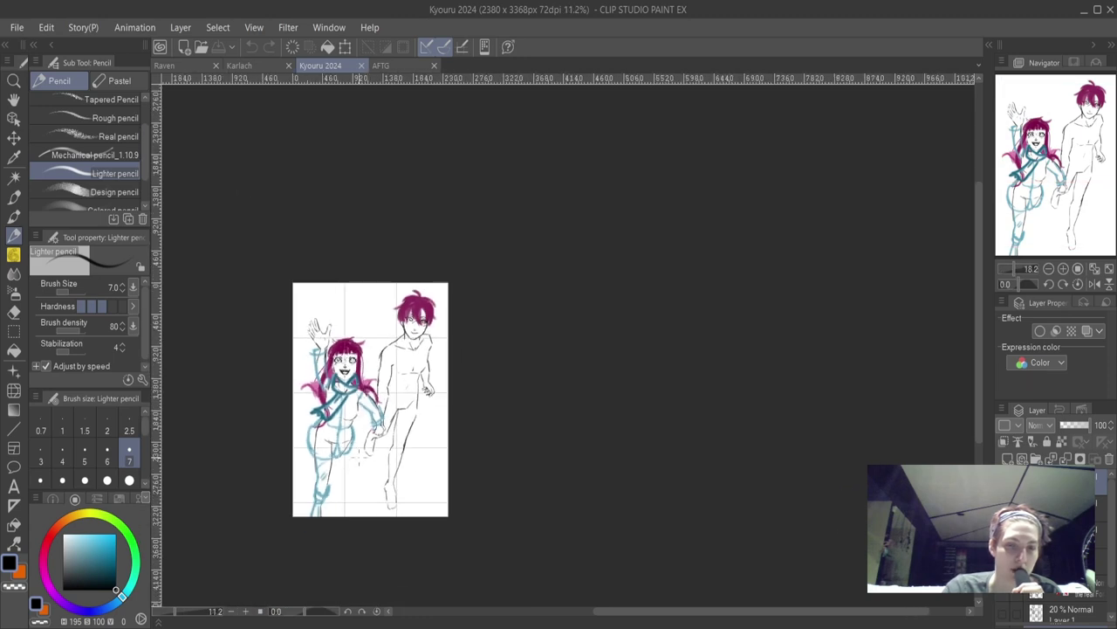
pyautogui.scroll(2, 355, 460)
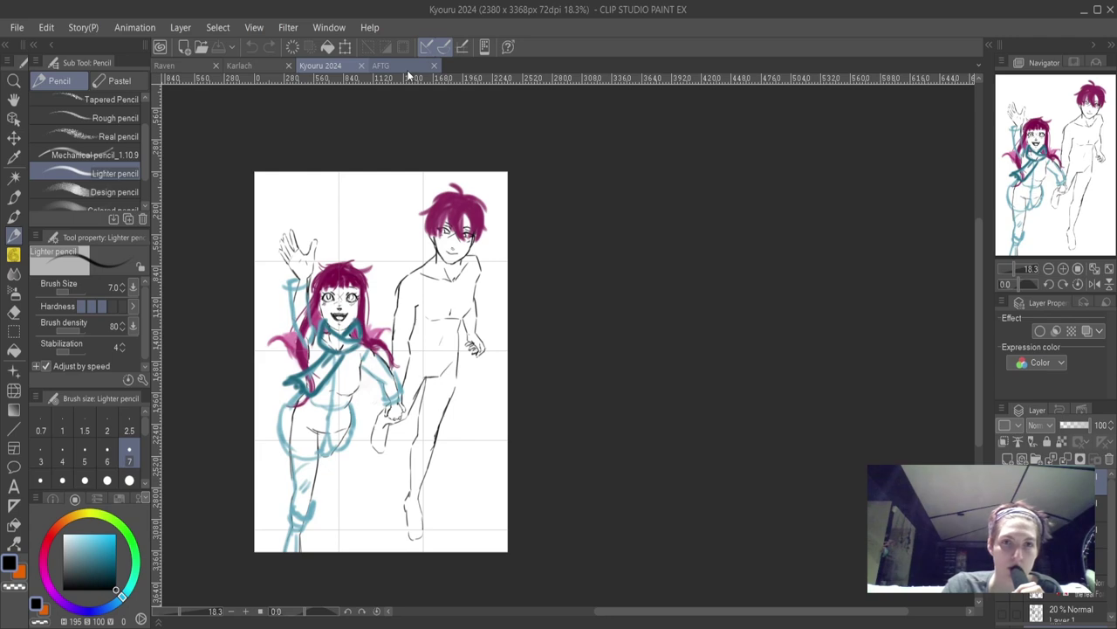
# Step: Bring up the AFTG animation, show its timeline and return to the first frame
pyautogui.click(406, 67)
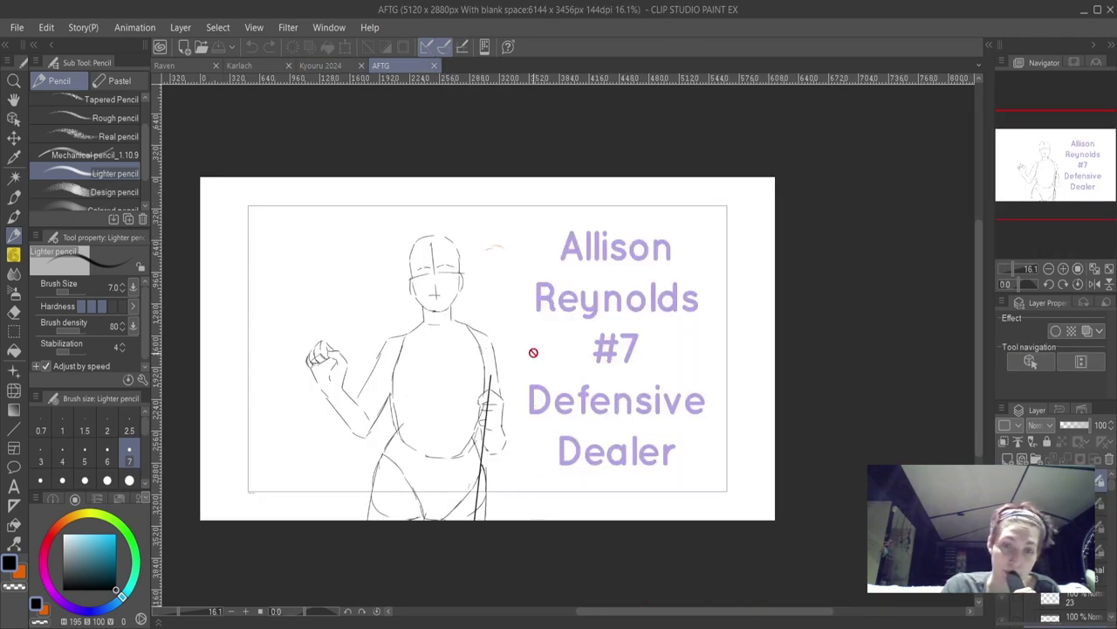
pyautogui.scroll(-2, 530, 355)
pyautogui.click(160, 622)
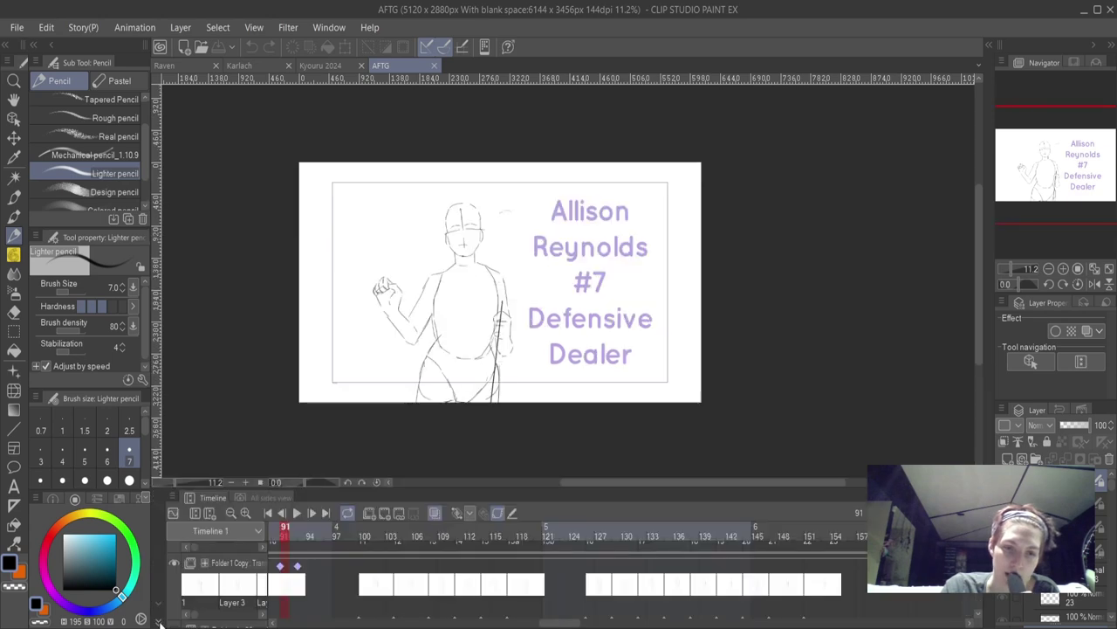
pyautogui.click(269, 515)
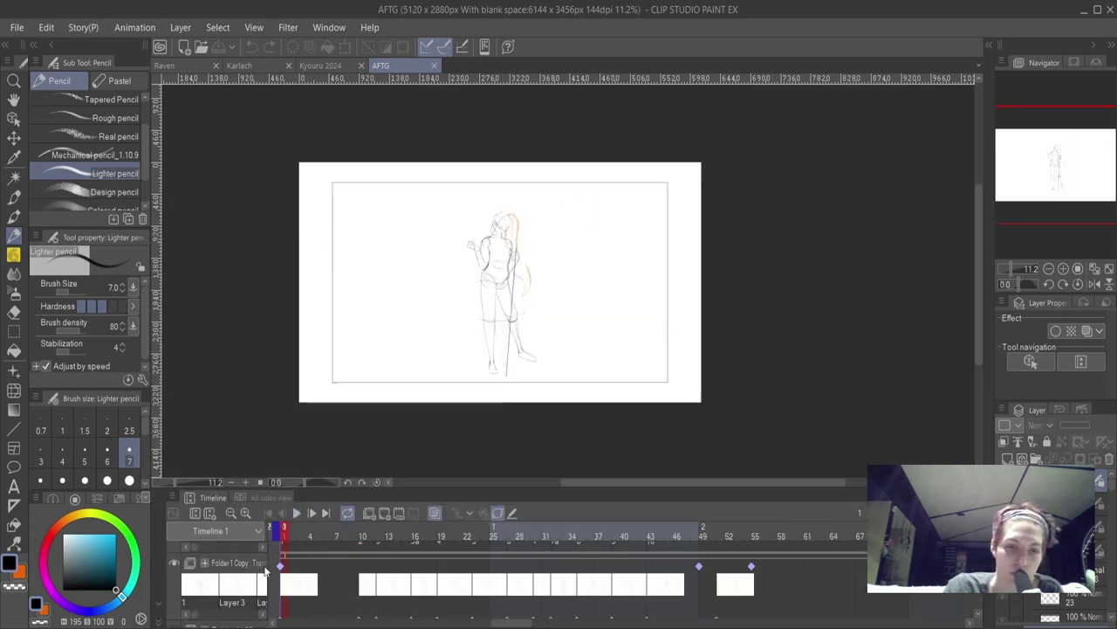
# Step: Hide the title and drawing folder tracks in the AFTG timeline so the canvas is blank
pyautogui.scroll(1, 172, 592)
pyautogui.scroll(3, 172, 592)
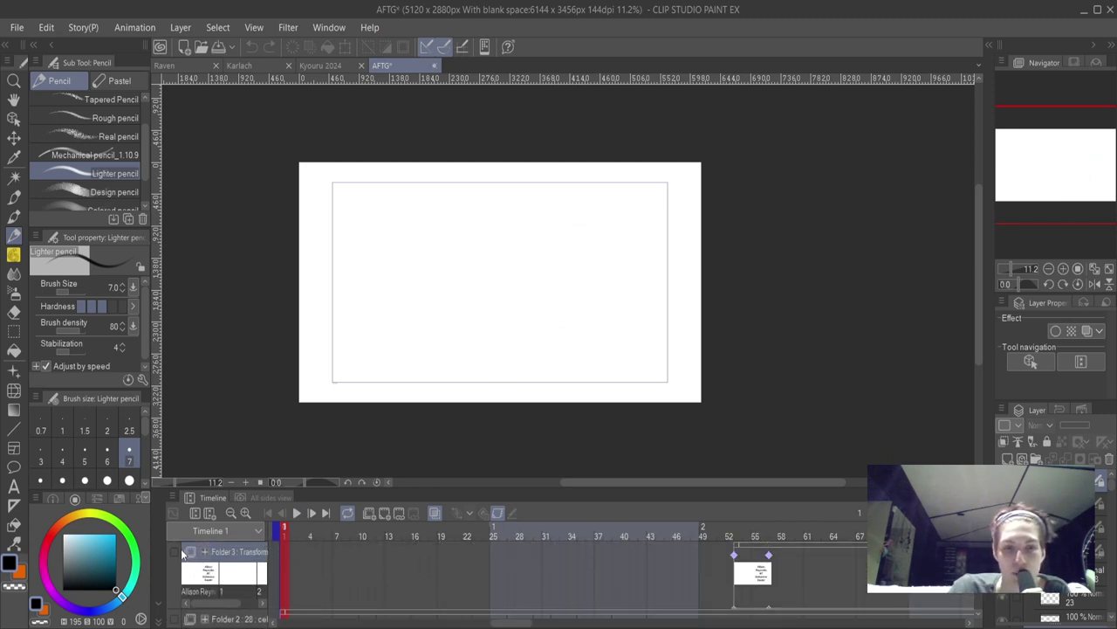
pyautogui.scroll(-3, 213, 582)
pyautogui.scroll(-3, 213, 580)
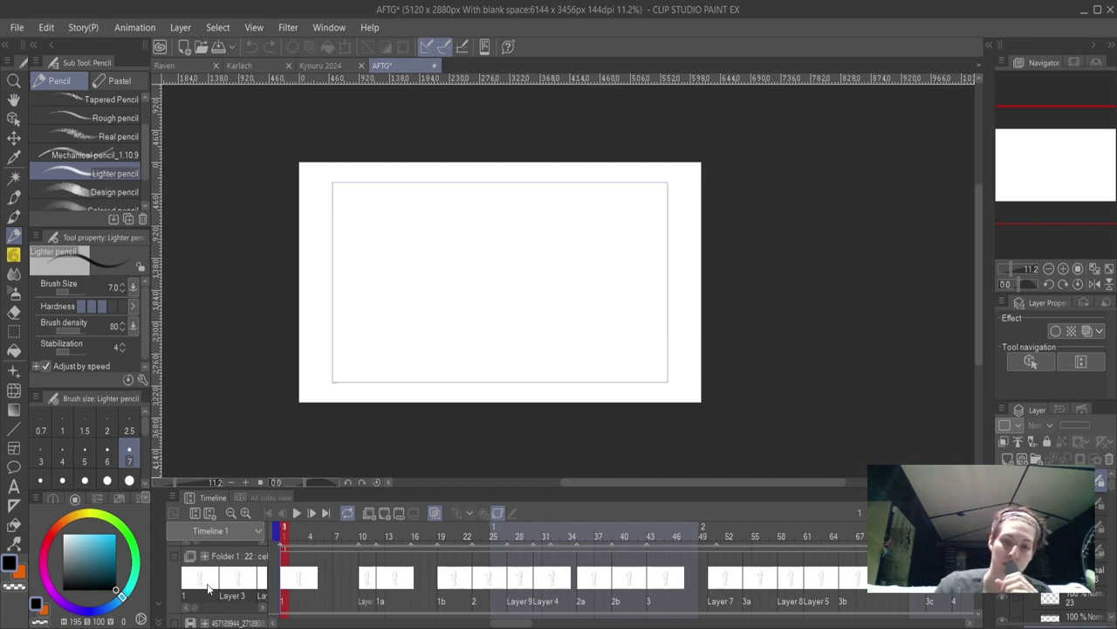
# Step: Show the reference video track, play back part of it, and hide it again
pyautogui.scroll(-3, 280, 576)
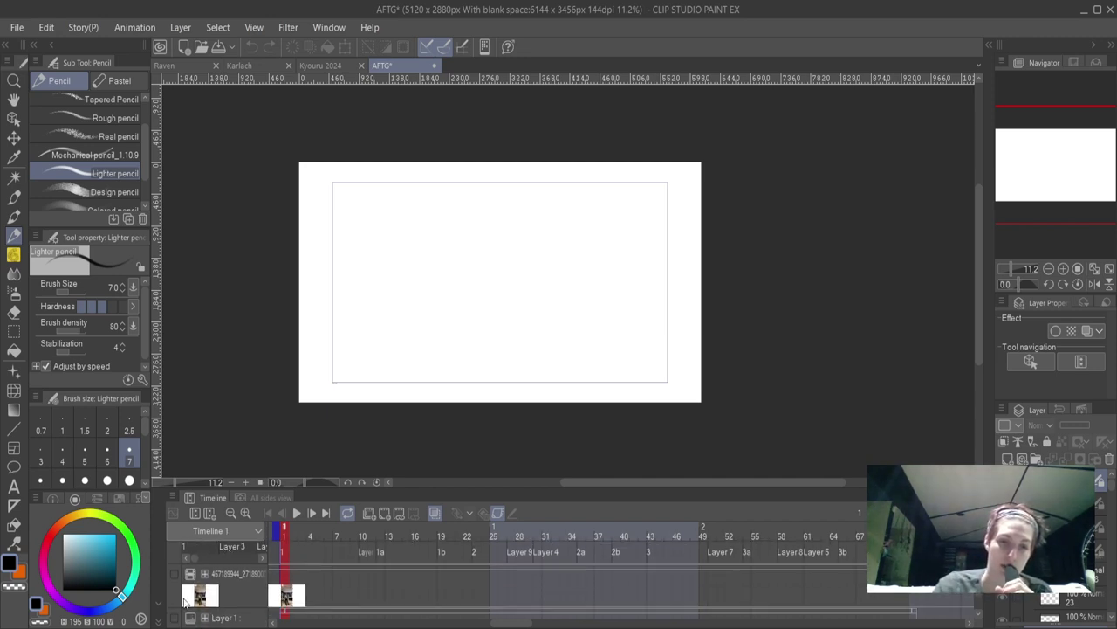
pyautogui.click(177, 568)
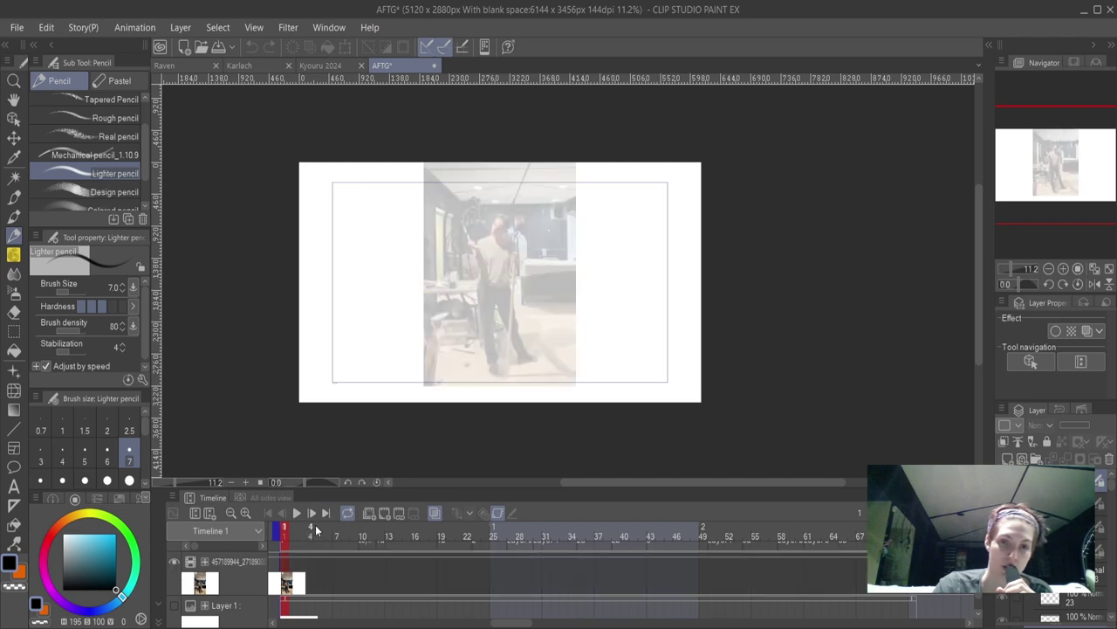
pyautogui.click(298, 512)
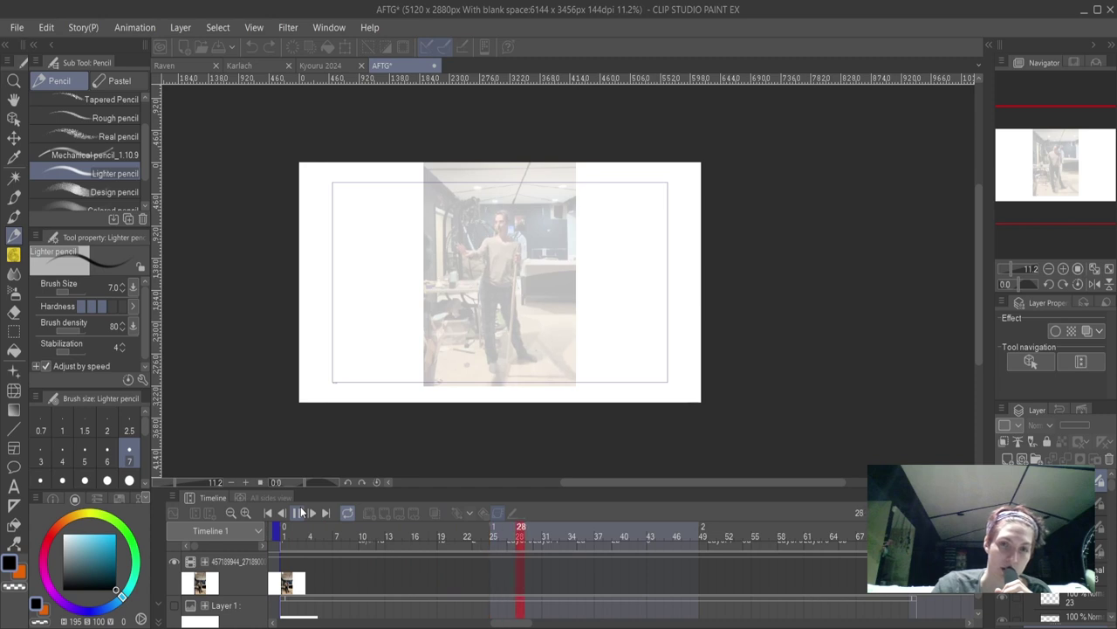
pyautogui.click(301, 513)
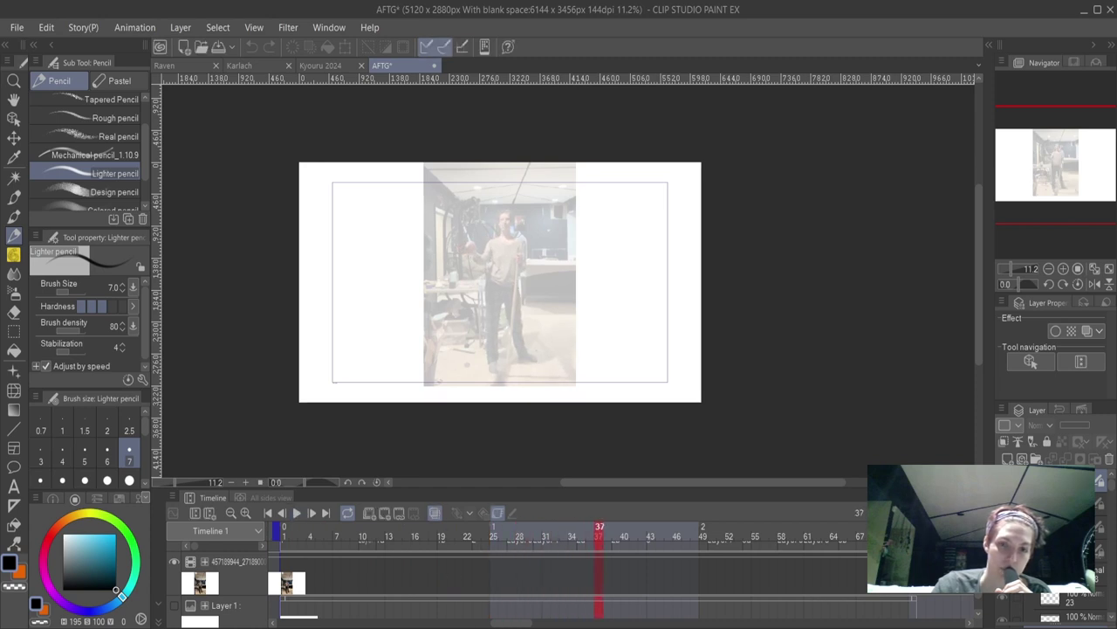
pyautogui.hscroll(-5, 219, 548)
pyautogui.click(174, 561)
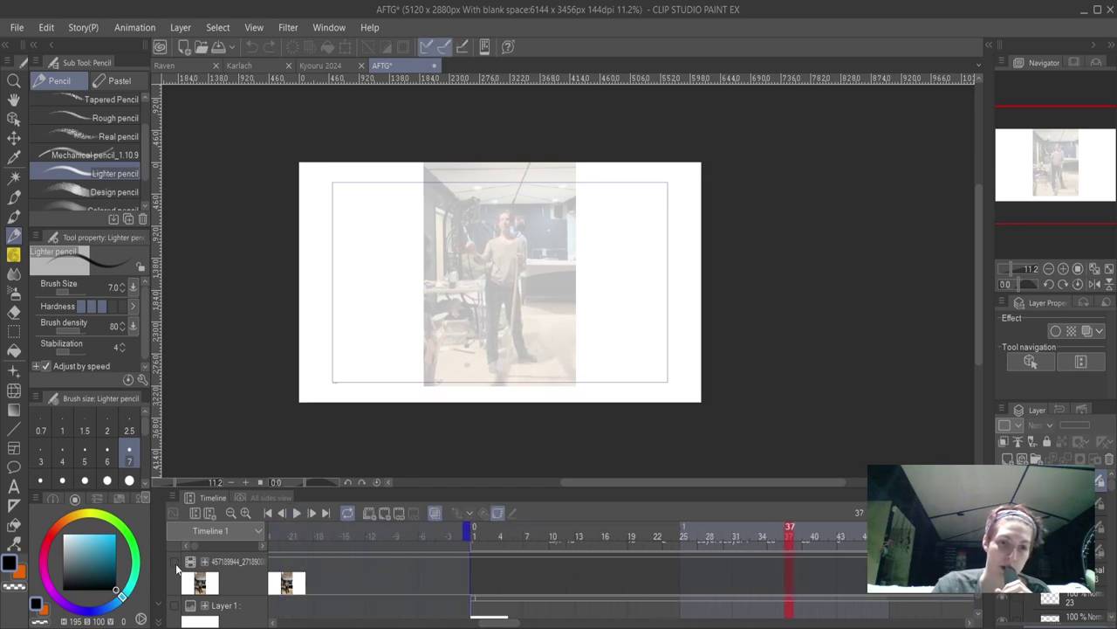
# Step: Show the Folder 1 rough body animation, play it back from the first frame, and hide it again
pyautogui.scroll(3, 641, 564)
pyautogui.scroll(1, 499, 567)
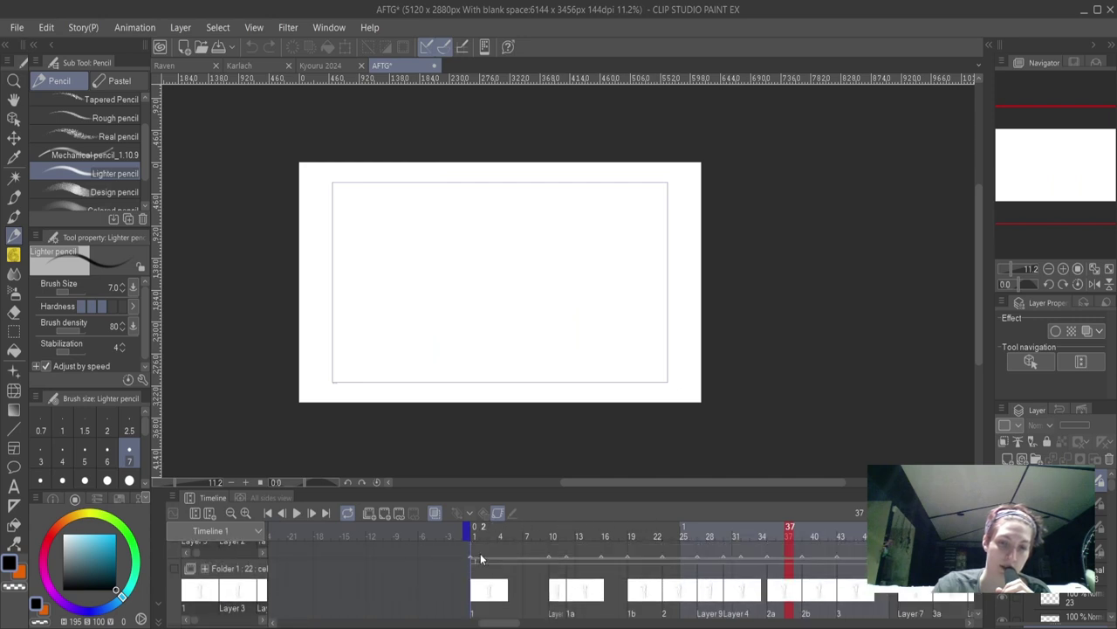
pyautogui.click(473, 580)
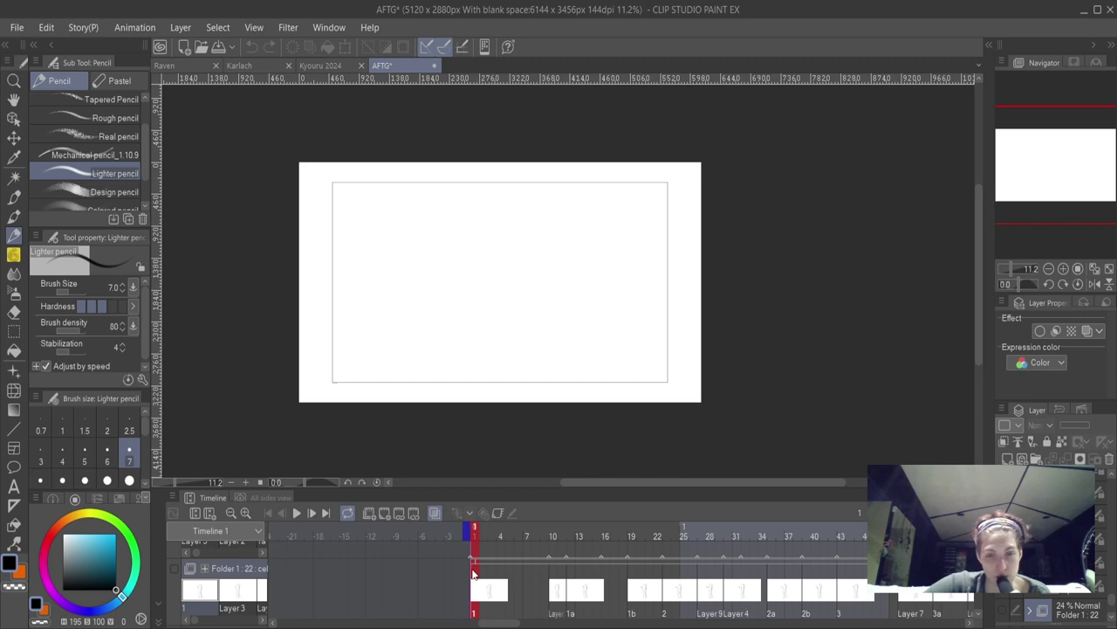
pyautogui.click(174, 569)
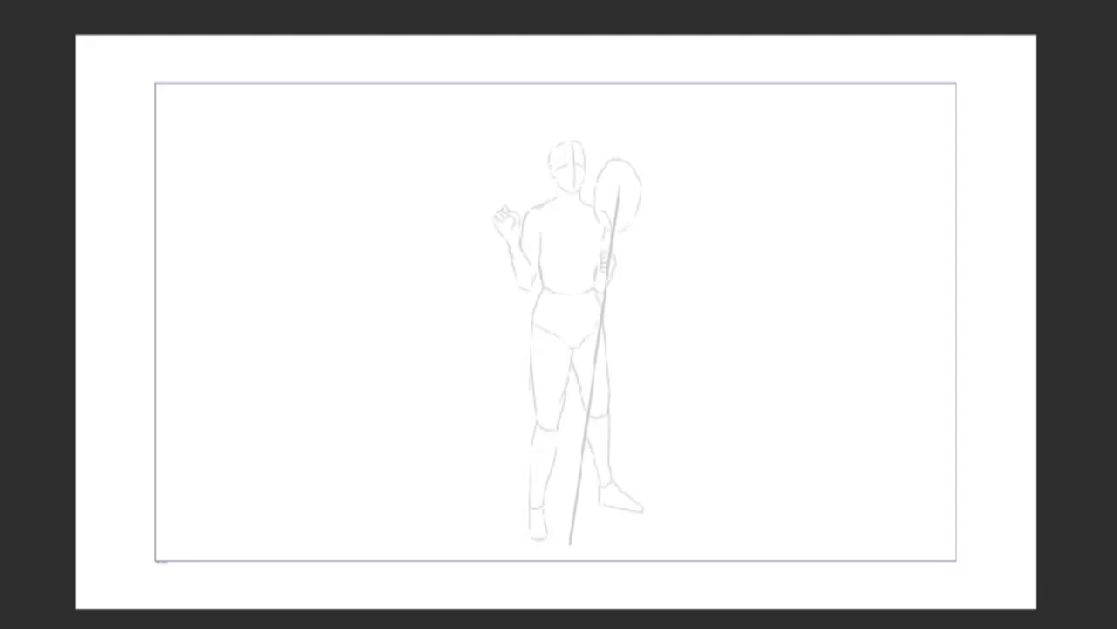
pyautogui.click(303, 514)
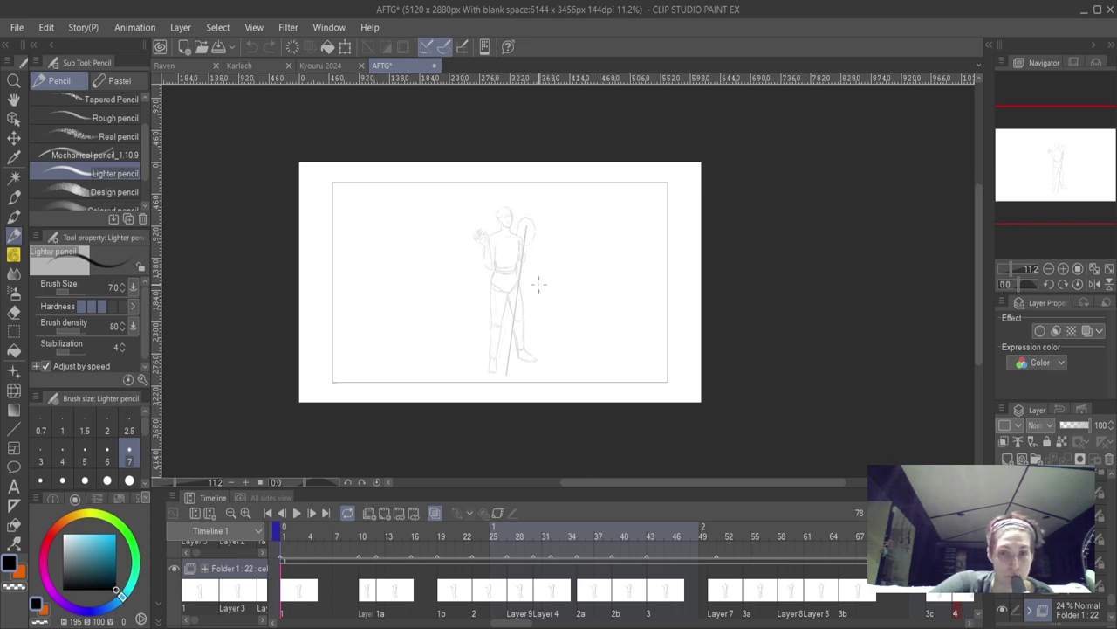
pyautogui.click(174, 569)
# Step: Show the Folder 1 Copy track and play its refined body animation from the first frame
pyautogui.scroll(1, 184, 564)
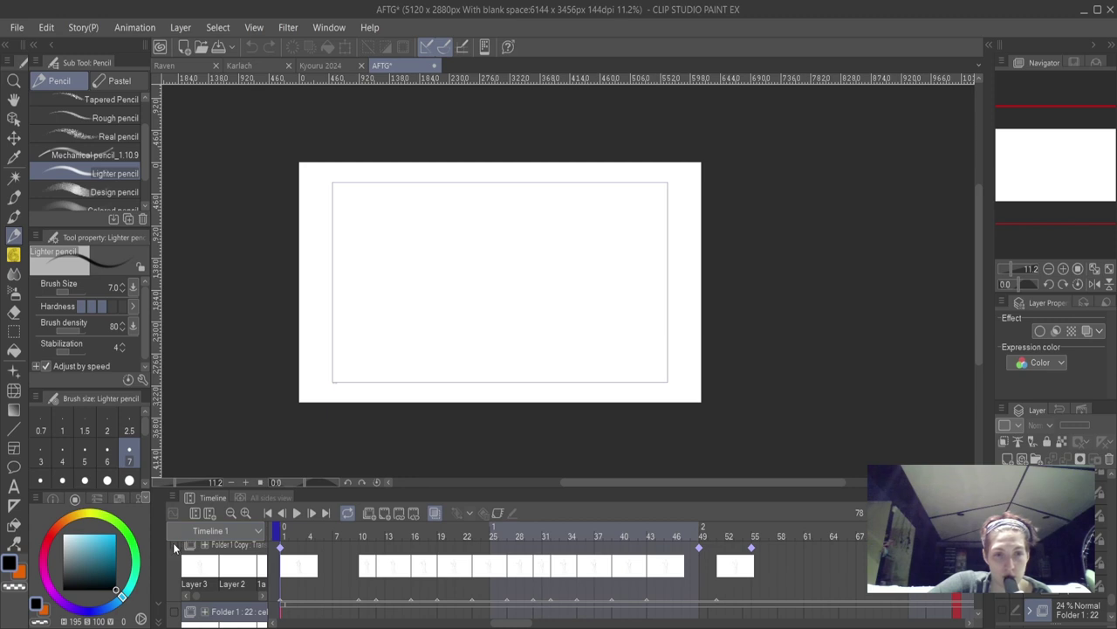
pyautogui.click(174, 545)
pyautogui.scroll(2, 192, 563)
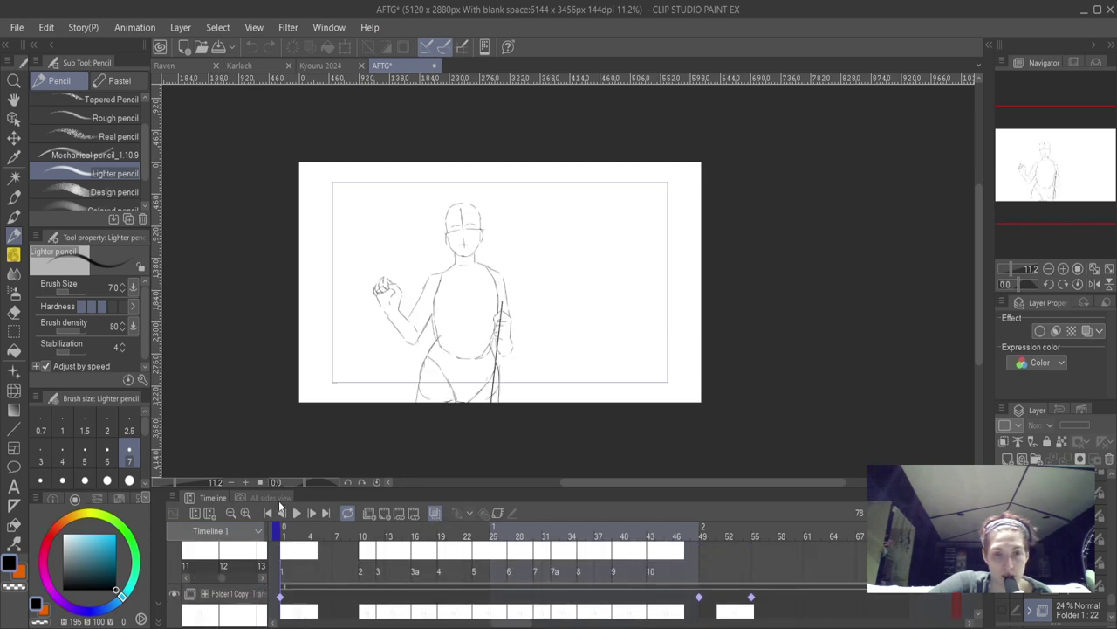
pyautogui.click(267, 513)
pyautogui.scroll(-1, 278, 567)
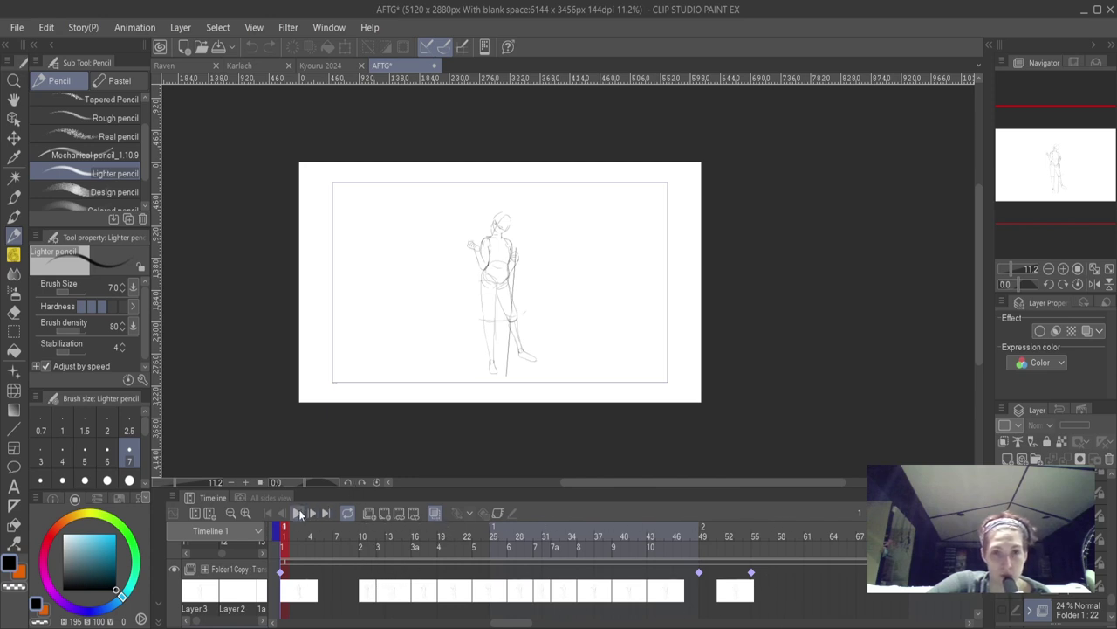
pyautogui.click(299, 514)
# Step: Show the Folder 3 and Folder 2 tracks and examine the figure's legs and feet at frame 18
pyautogui.scroll(-3, 427, 580)
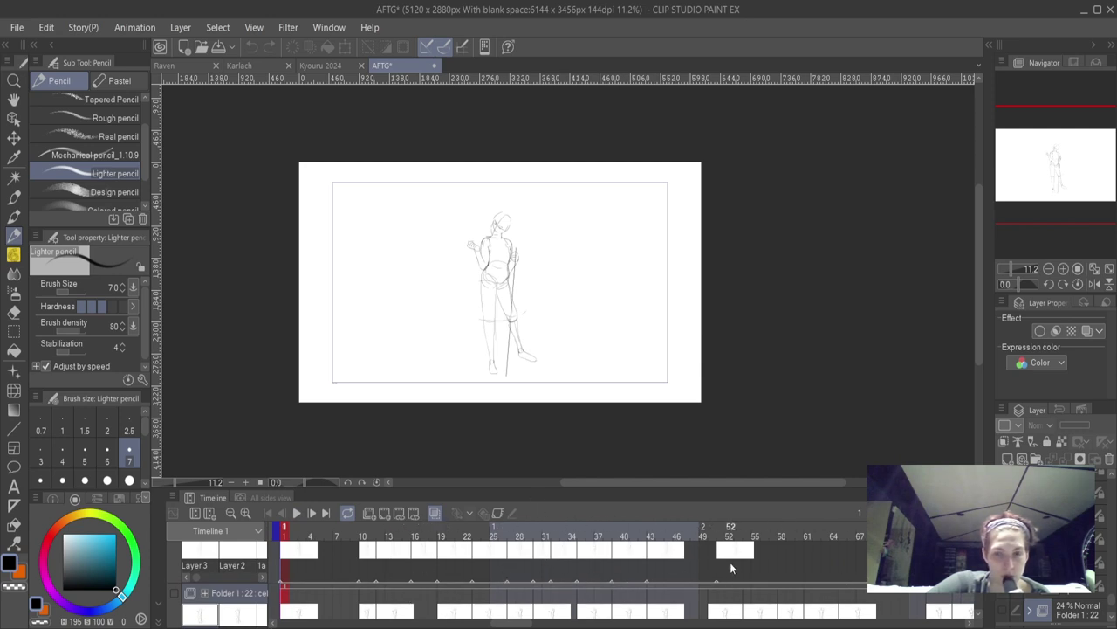
pyautogui.scroll(2, 557, 567)
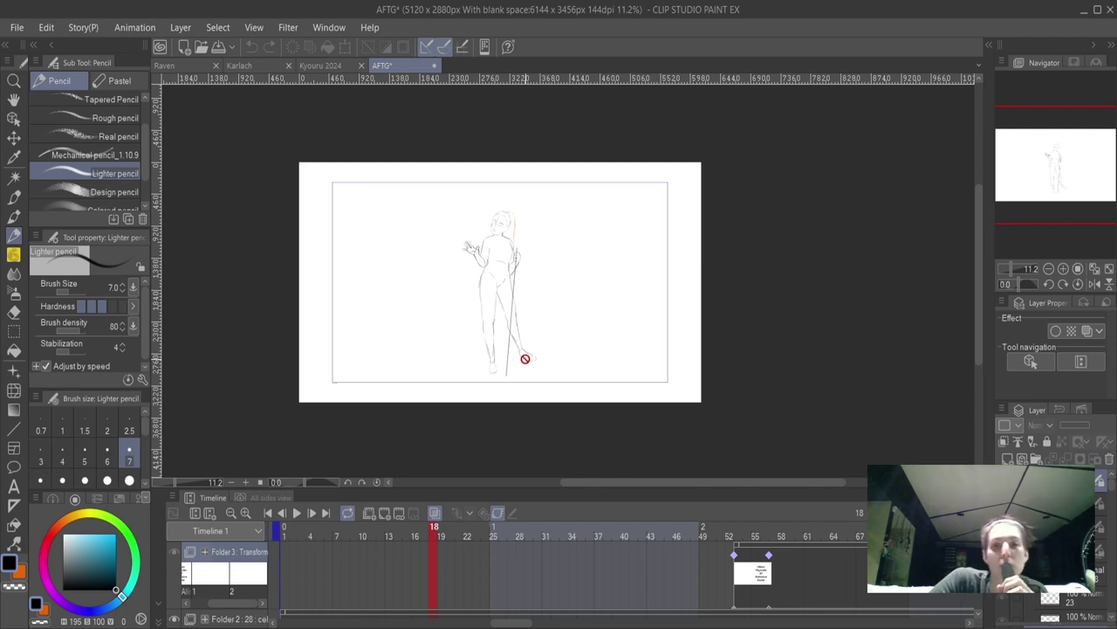
pyautogui.scroll(4, 507, 346)
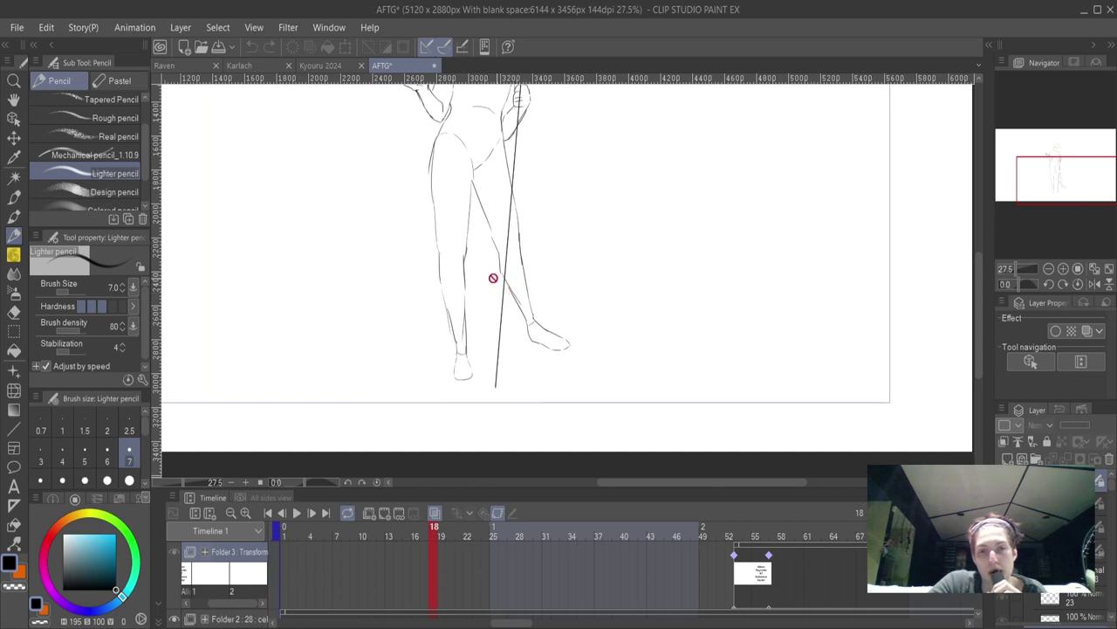
pyautogui.scroll(-3, 504, 347)
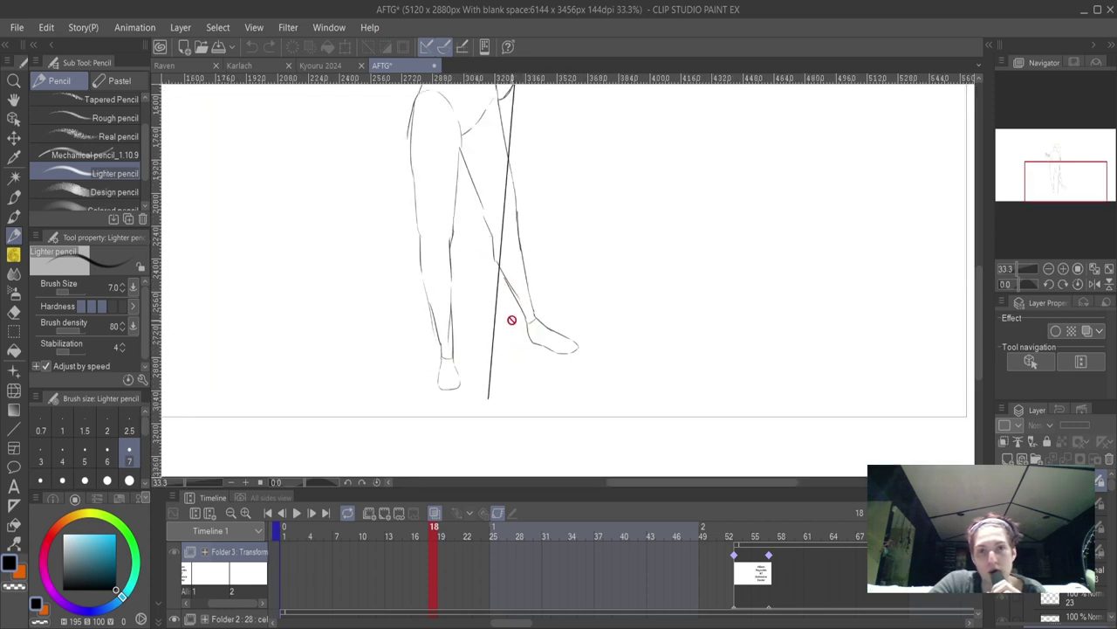
pyautogui.scroll(1, 504, 299)
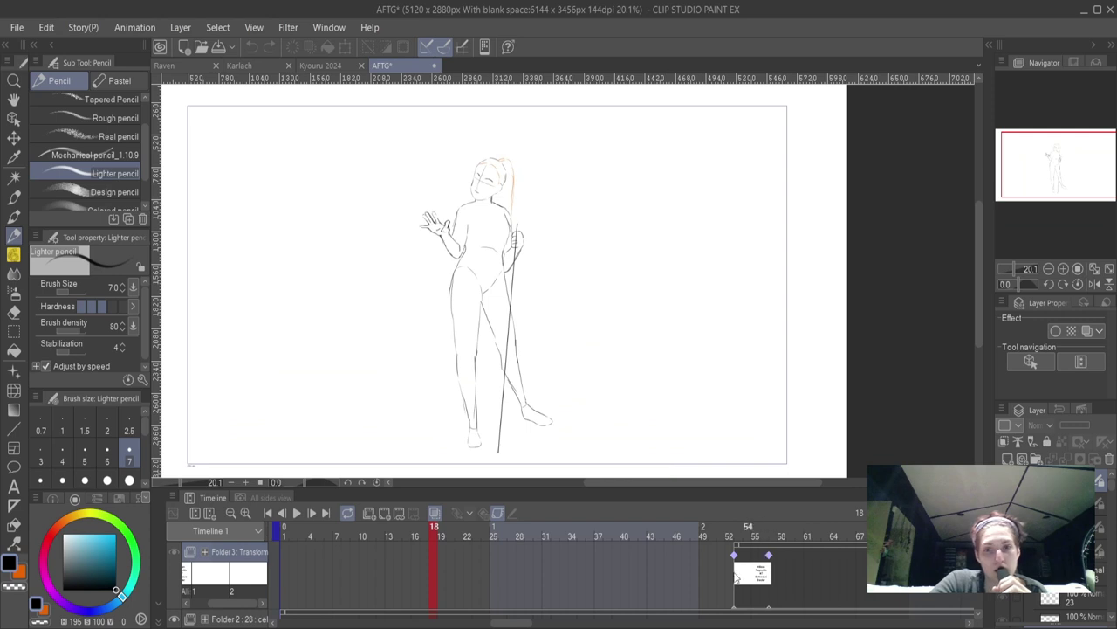
# Step: Examine the timeline's tracks past frame 52, from Folder 3 down to Paper, then the Folder 1 cels around frame 18
pyautogui.moveTo(516, 622); pyautogui.dragTo(539, 616)
pyautogui.scroll(-3, 540, 565)
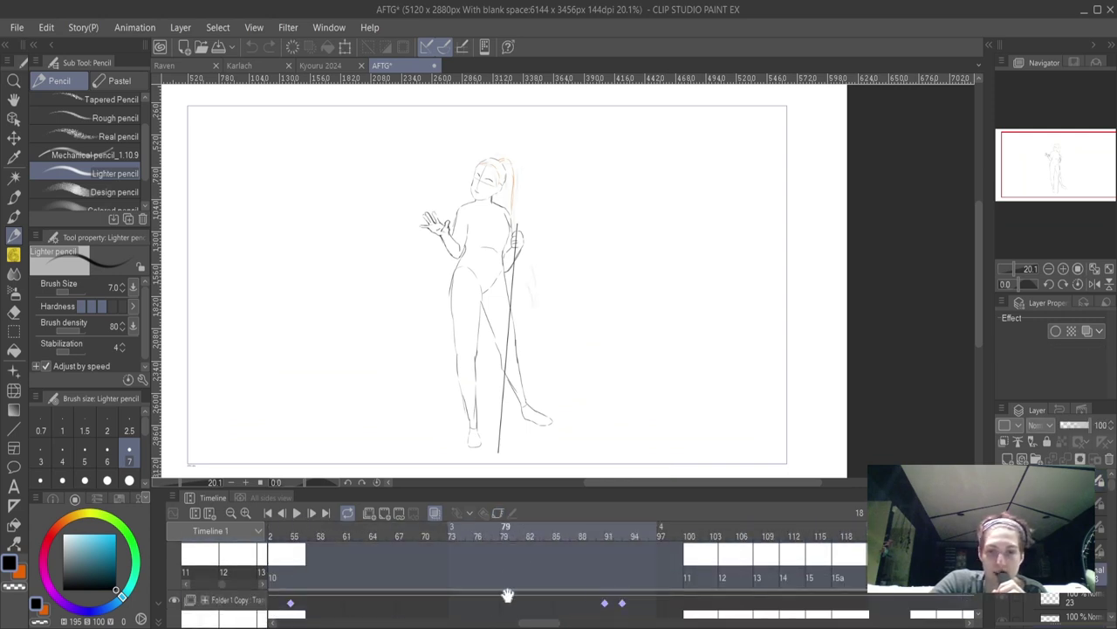
pyautogui.click(507, 594)
pyautogui.scroll(-3, 507, 595)
pyautogui.click(384, 611)
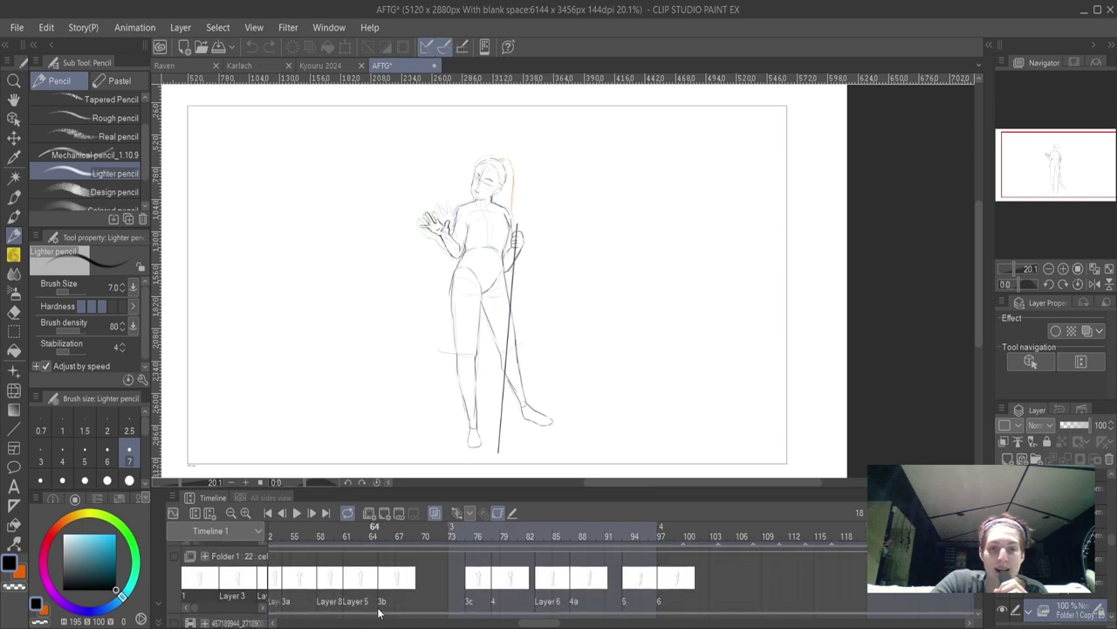
pyautogui.click(417, 611)
pyautogui.scroll(-3, 402, 605)
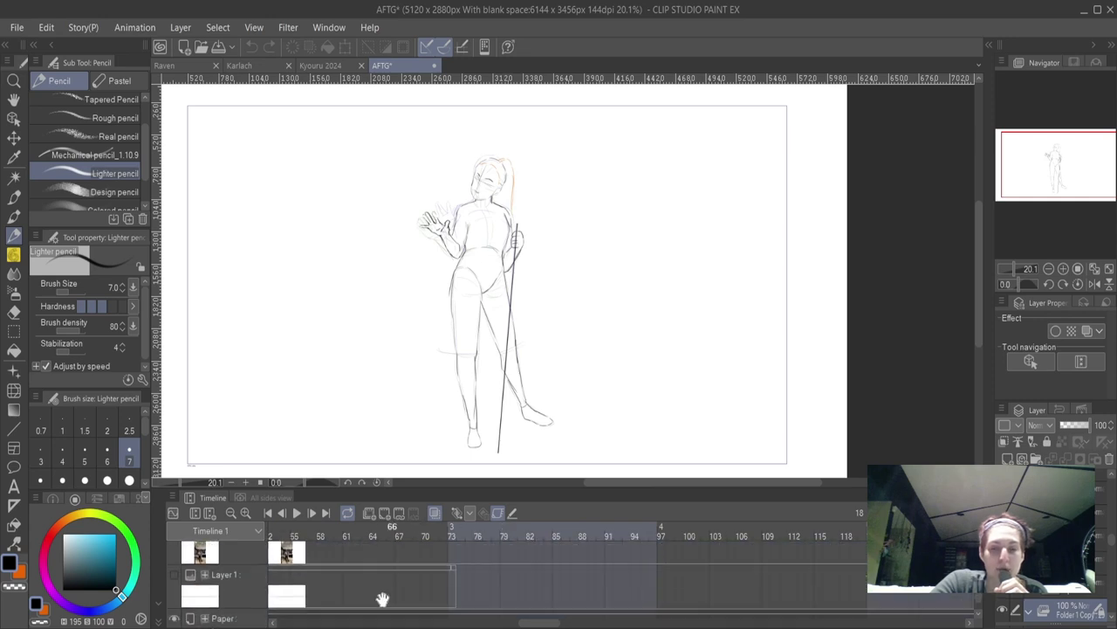
pyautogui.click(330, 594)
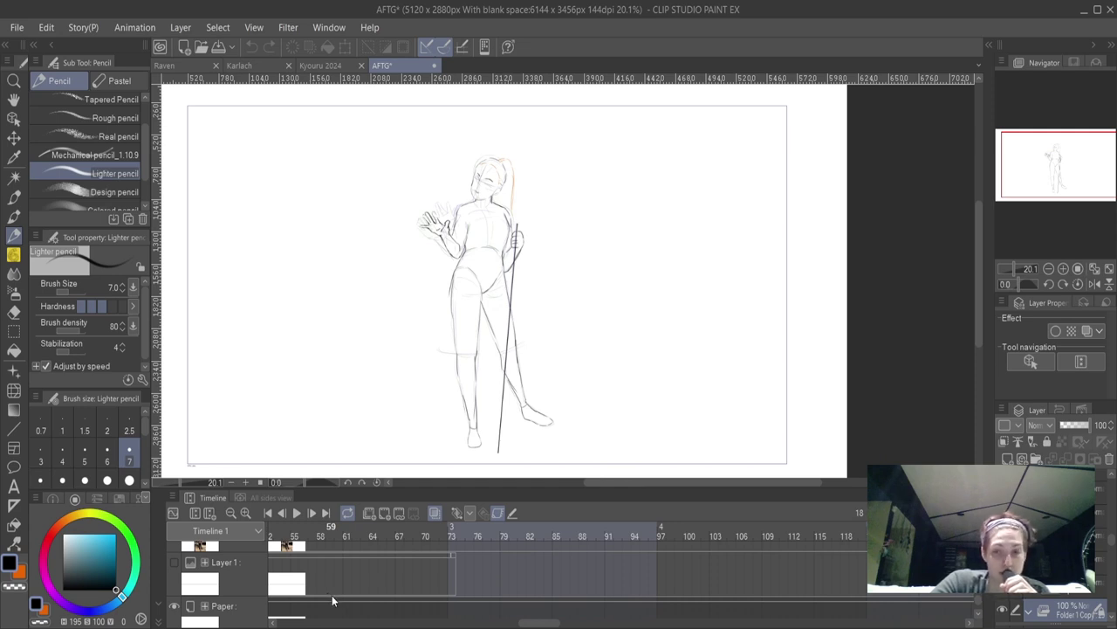
pyautogui.click(337, 595)
pyautogui.scroll(3, 348, 564)
pyautogui.scroll(3, 342, 564)
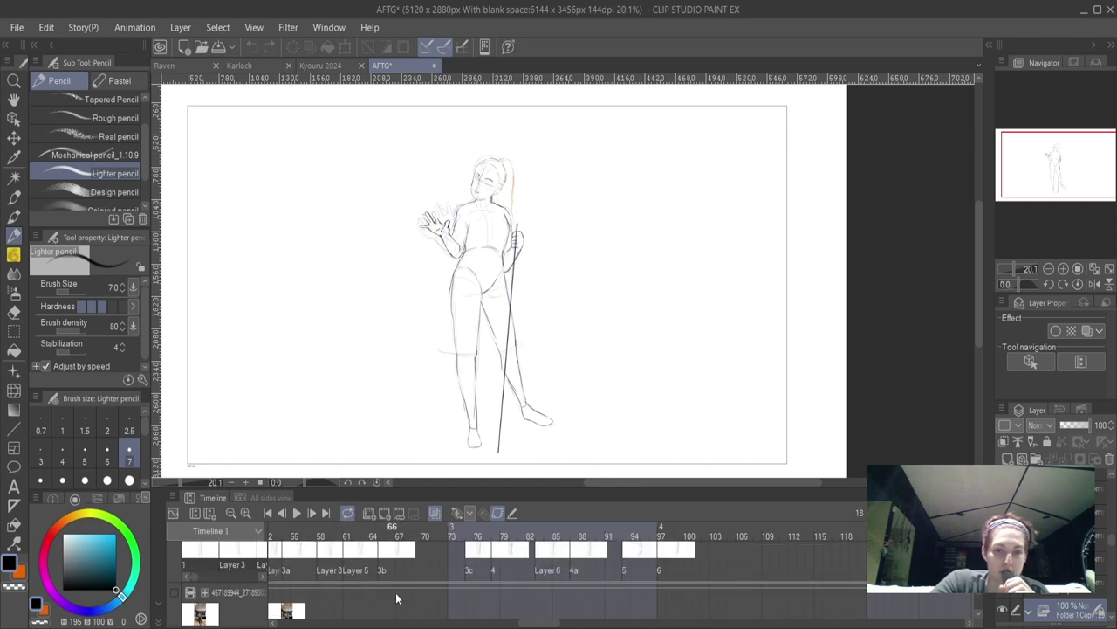
pyautogui.moveTo(548, 621); pyautogui.dragTo(511, 620)
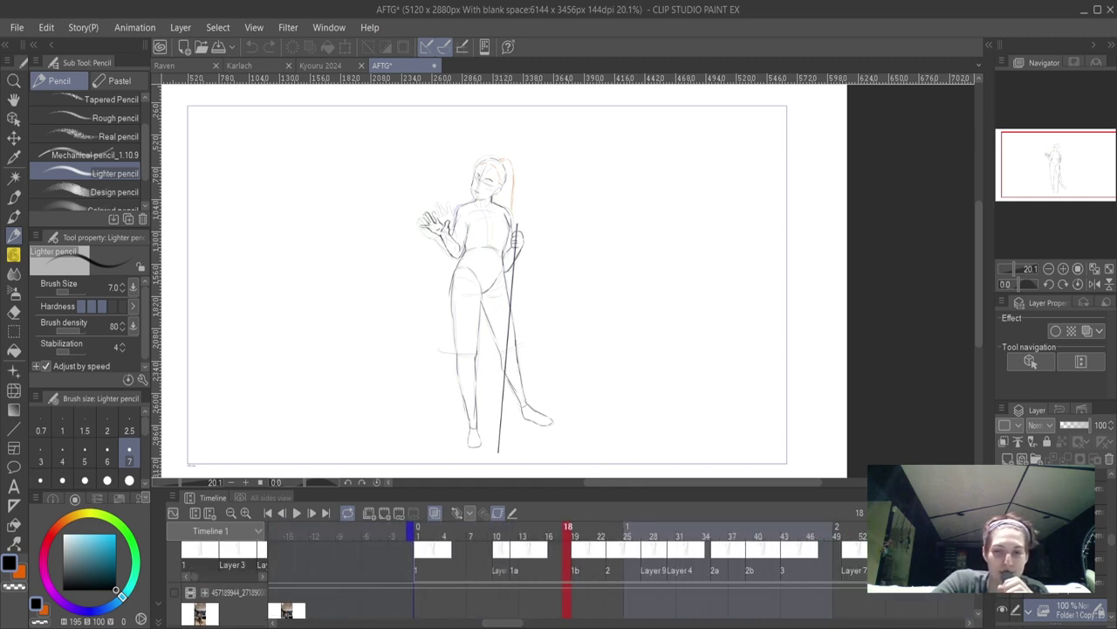